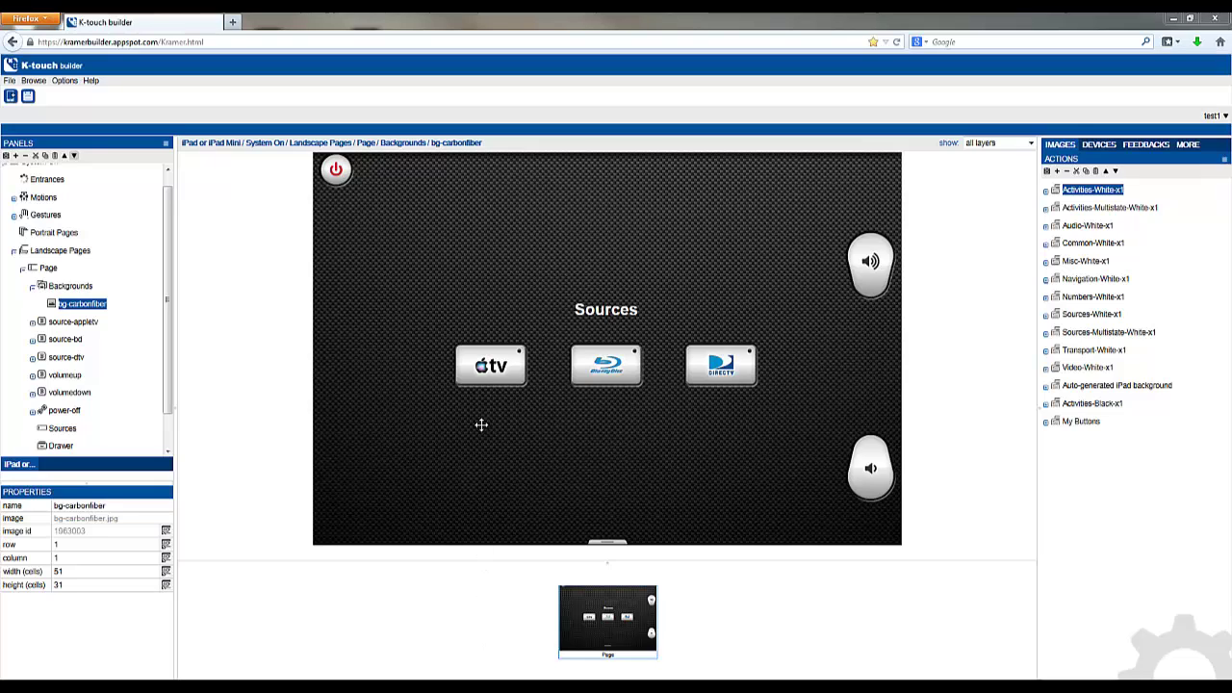
Give the Apple TV button pressed and selected images from Sources-Multistate-White-x1 and group tag 'sources'
right_click(490, 384)
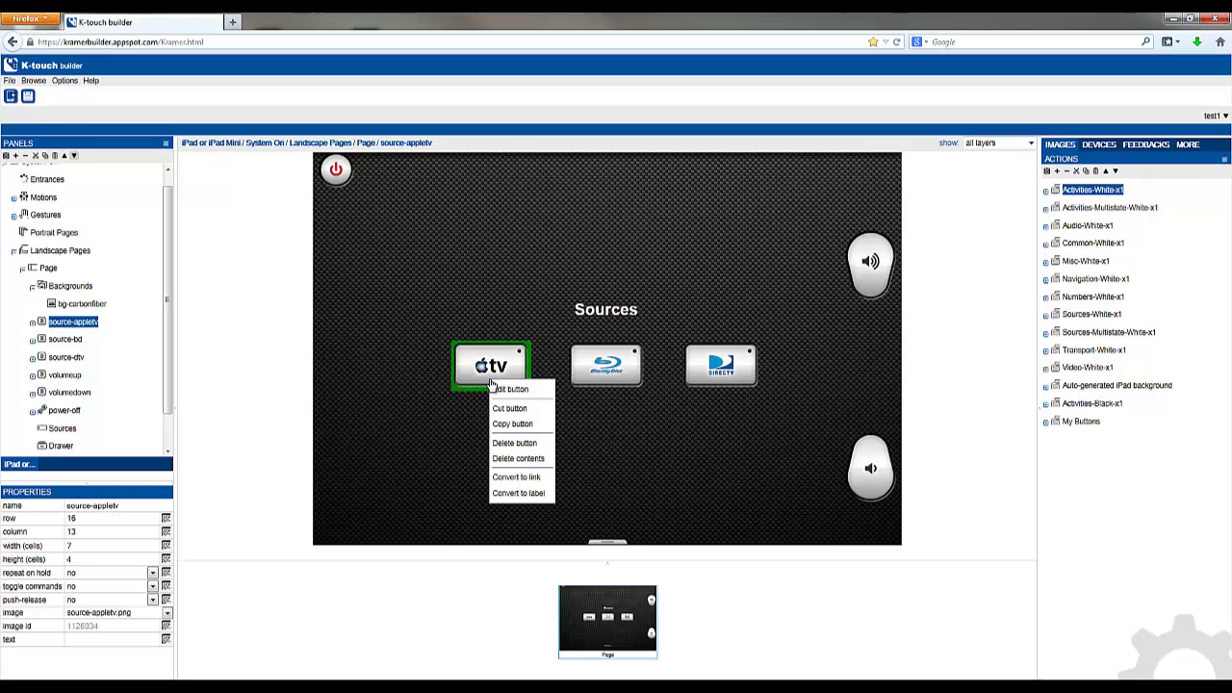
left_click(507, 390)
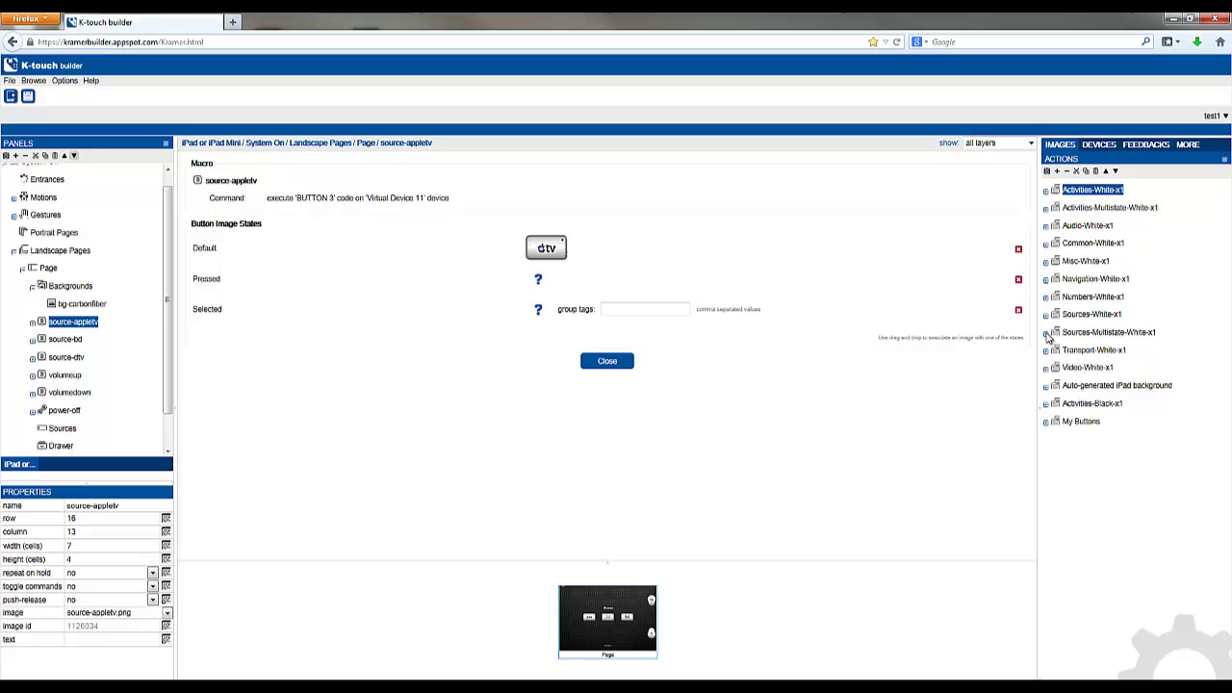
left_click(1047, 337)
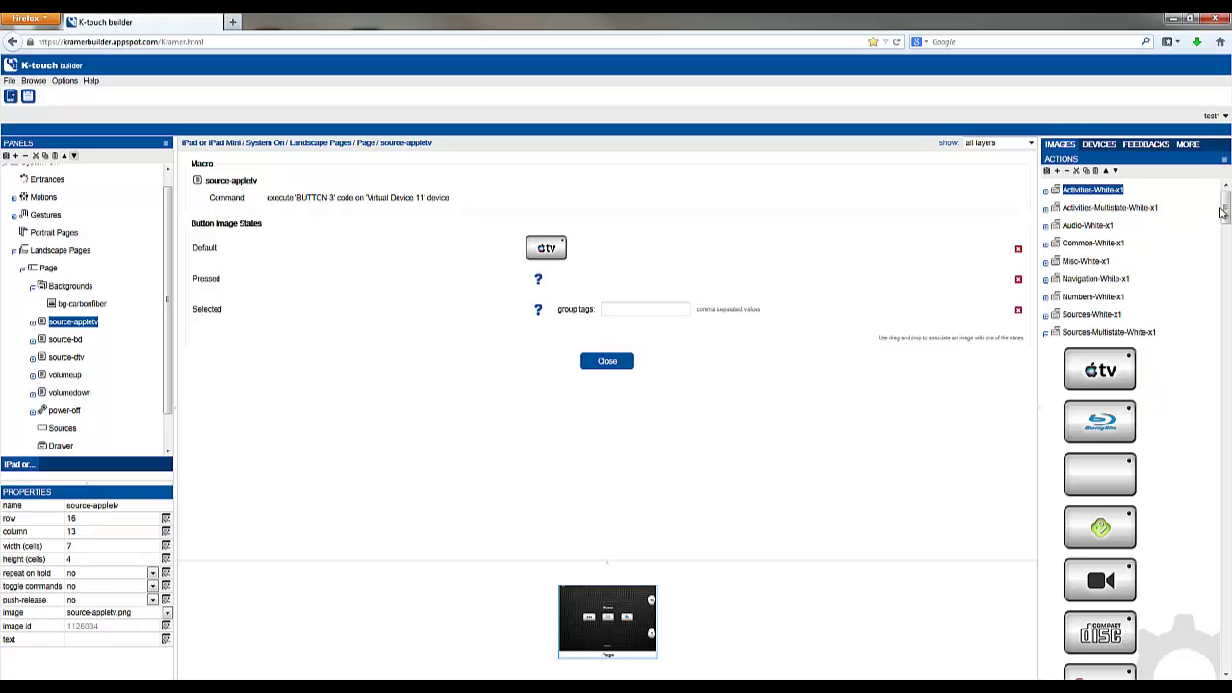
left_click_drag(1224, 216, 1227, 373)
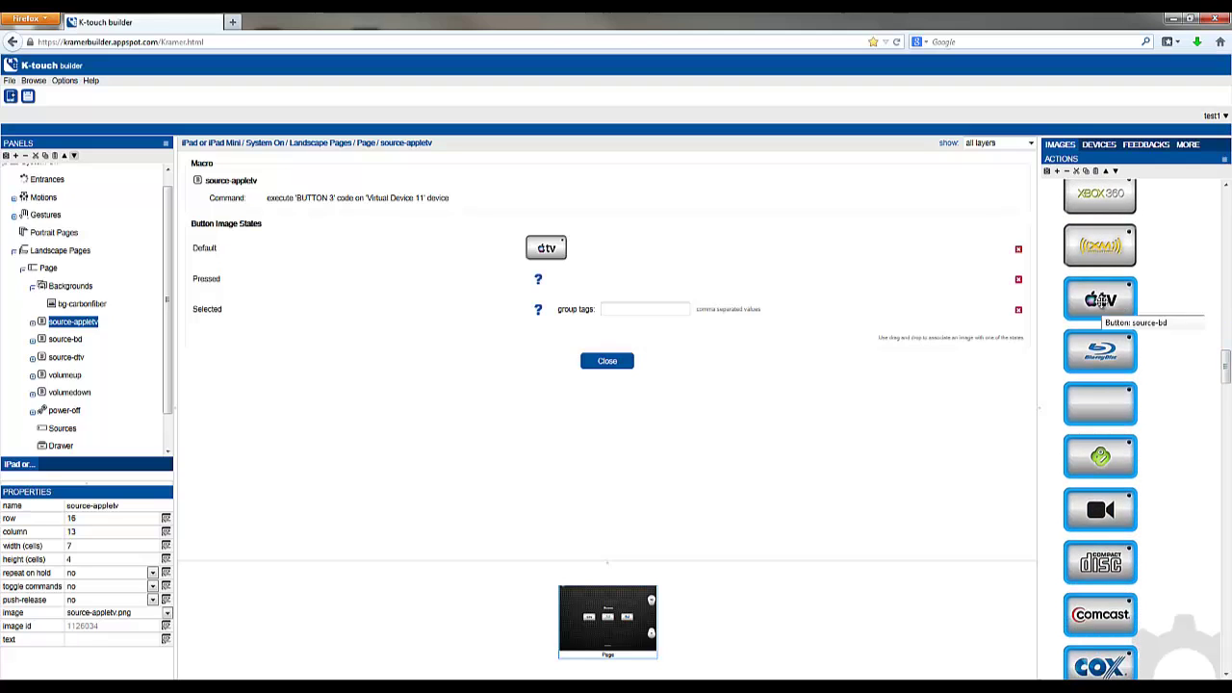
left_click_drag(1101, 299, 549, 286)
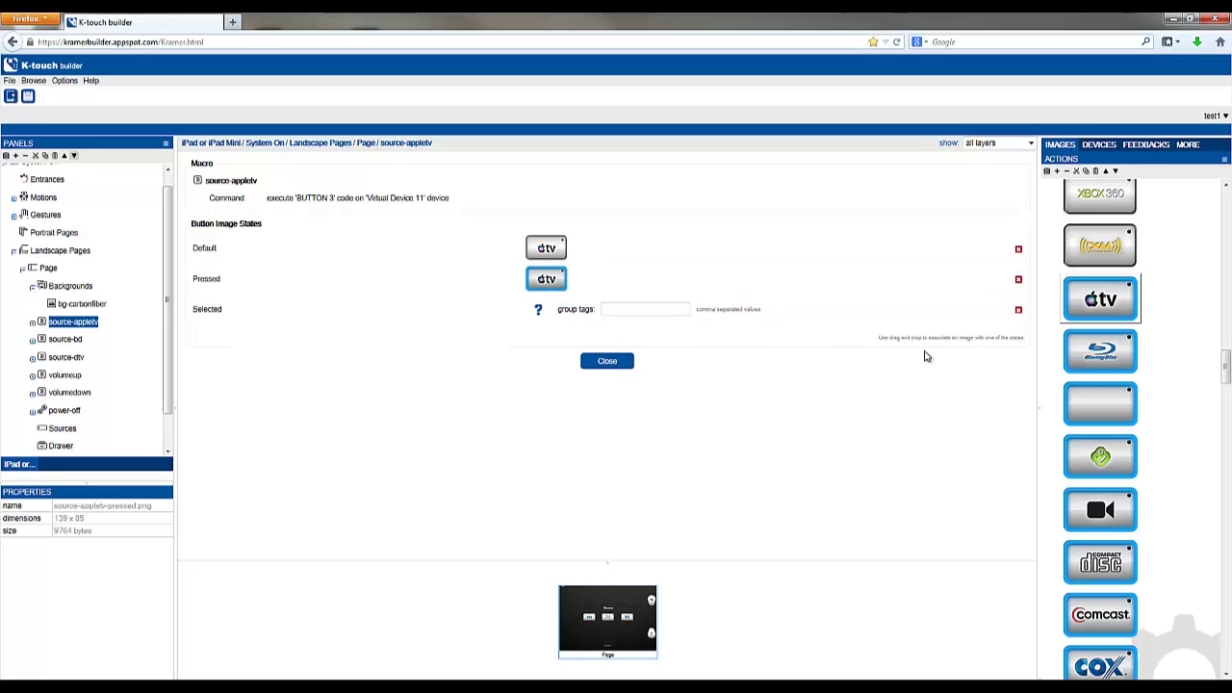
left_click_drag(1225, 369, 1209, 528)
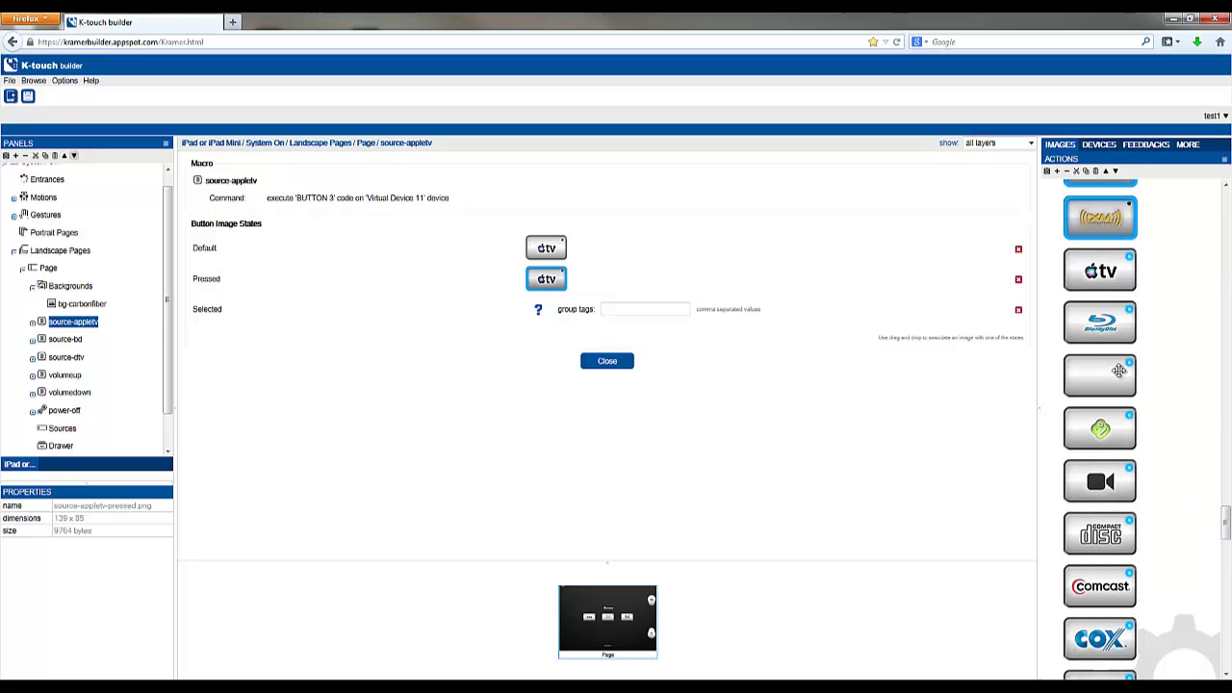
left_click_drag(1099, 277, 537, 324)
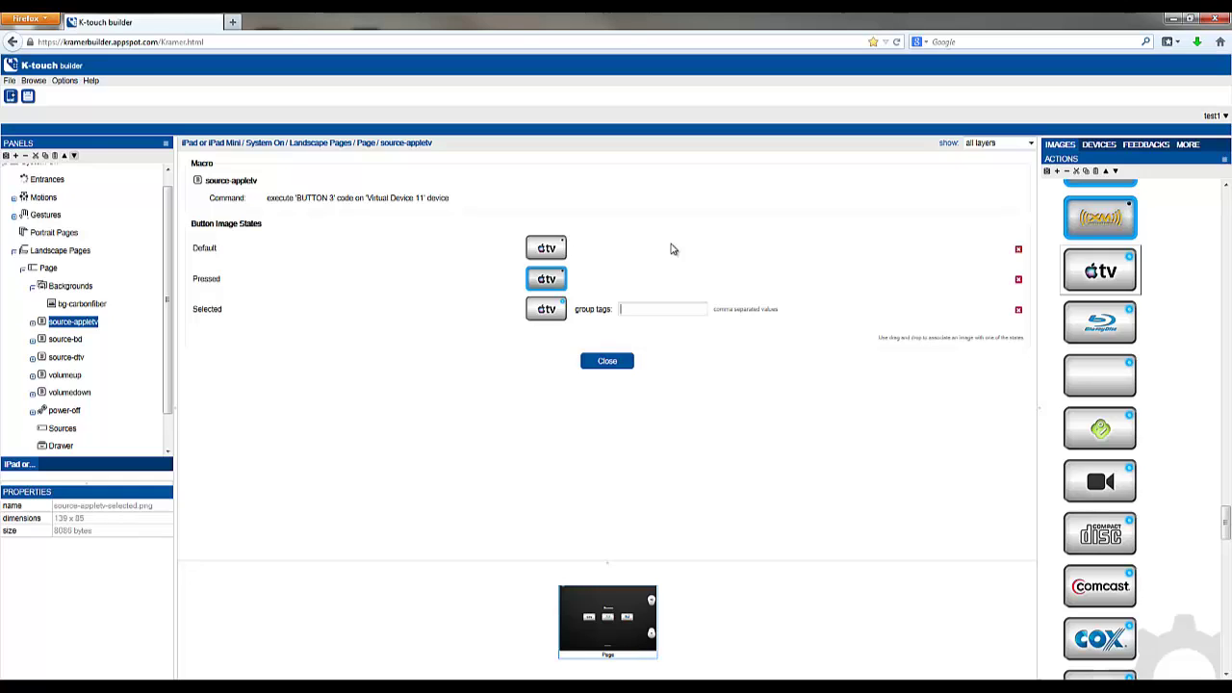
type("ources")
left_click(606, 363)
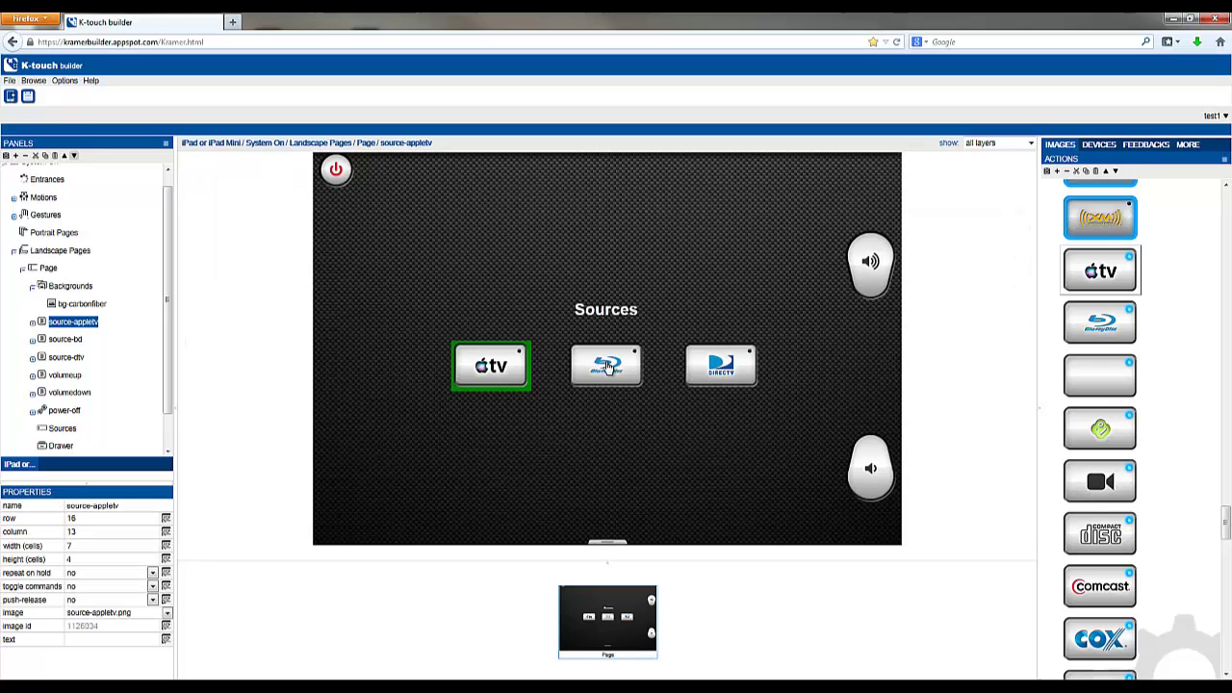
Assign Blu-ray images to the Blu-ray button's Selected and Pressed states and tag it 'sources'
right_click(608, 368)
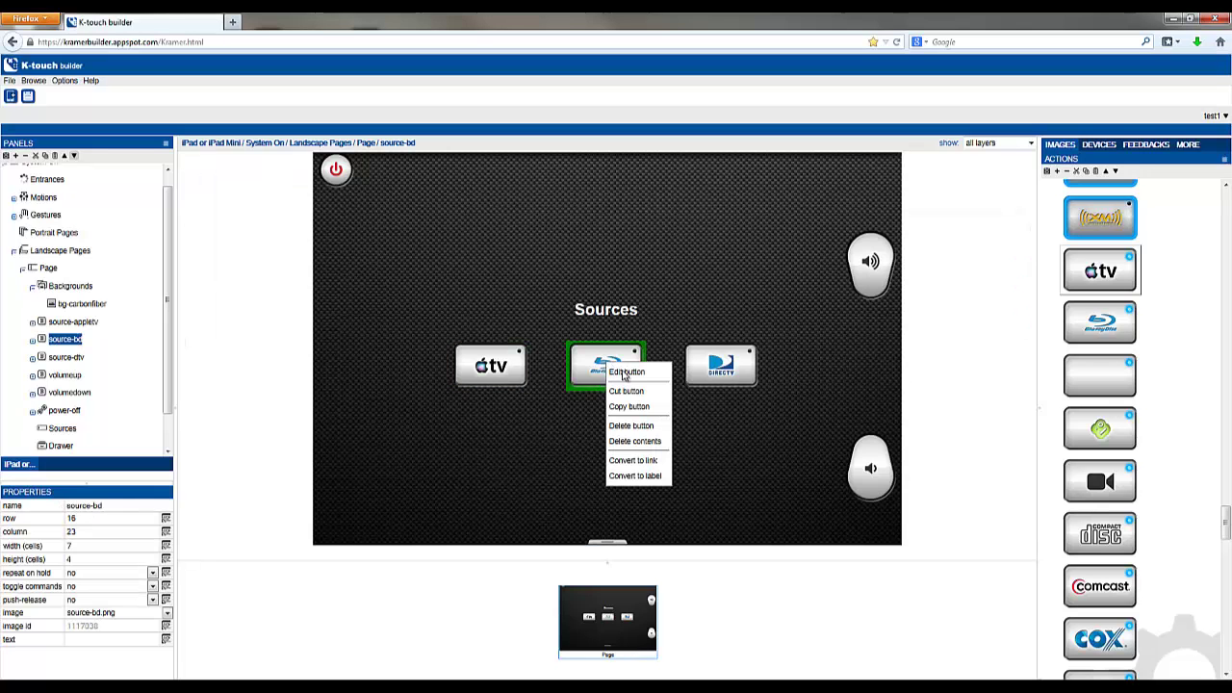
left_click(638, 370)
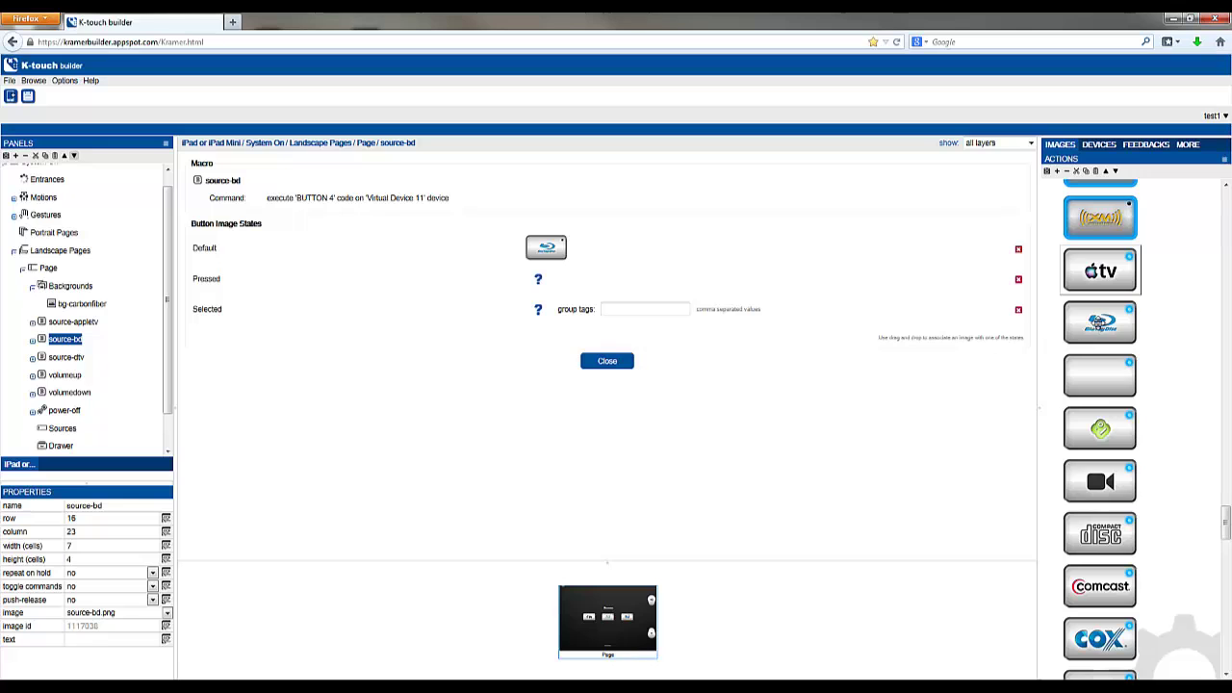
left_click_drag(1098, 324, 542, 322)
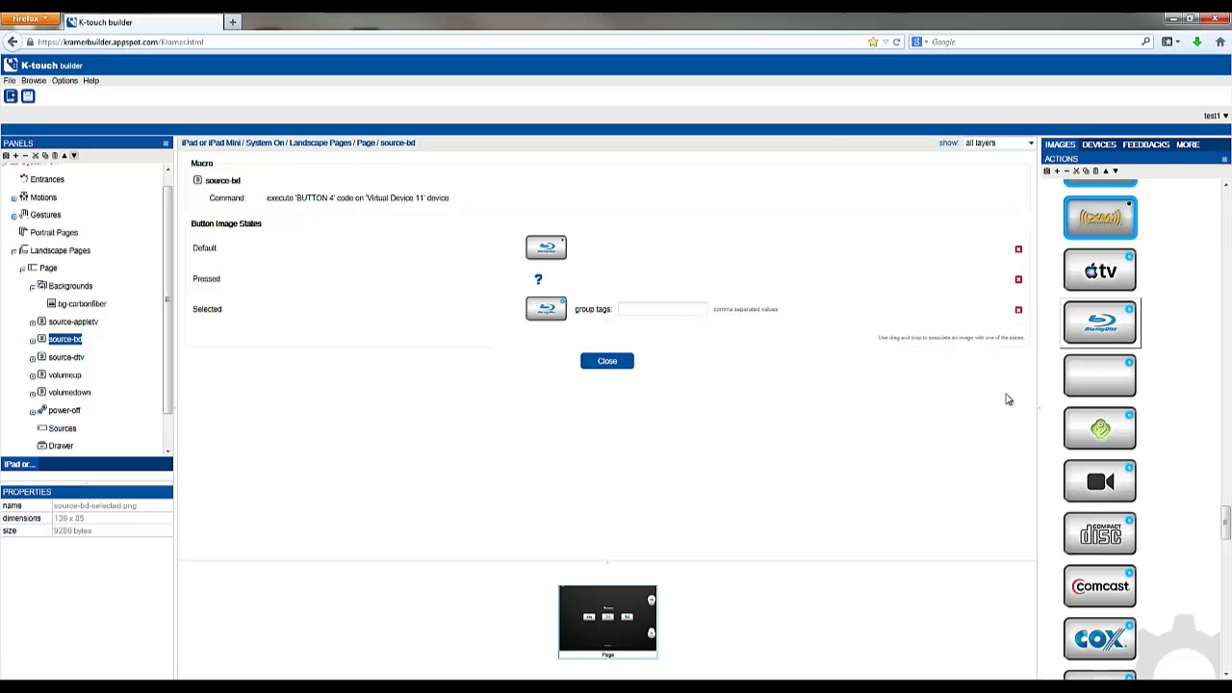
left_click_drag(1227, 523, 1221, 376)
left_click_drag(1116, 287, 580, 288)
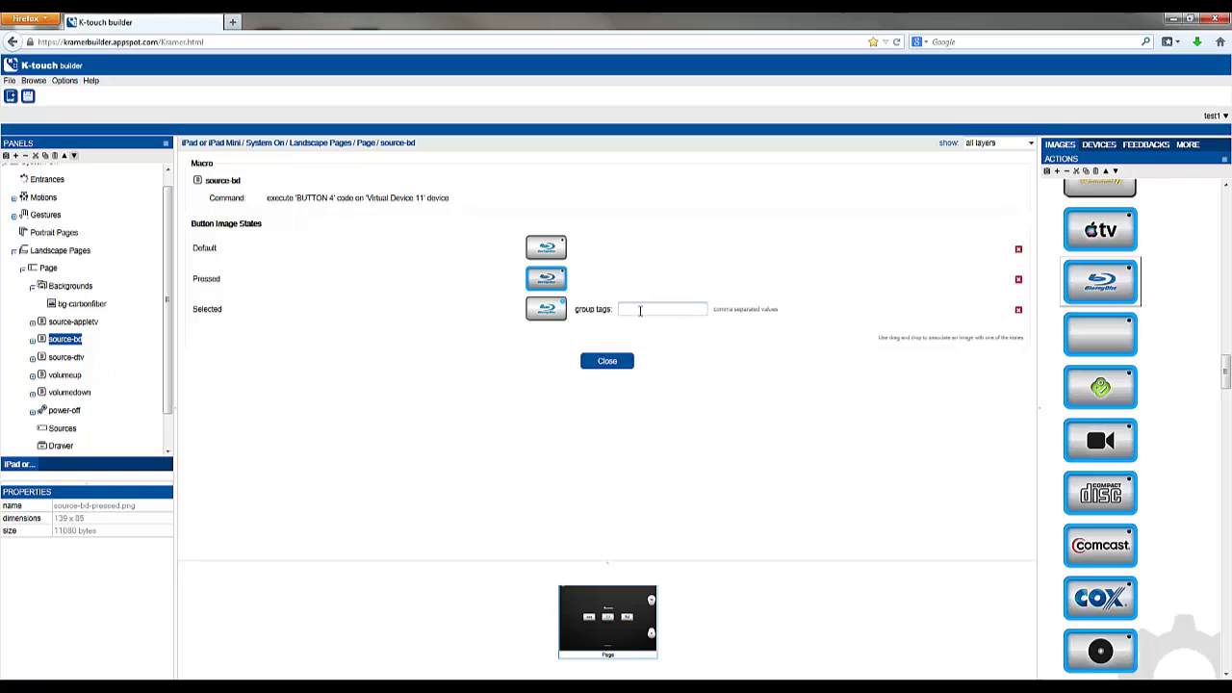
type("our")
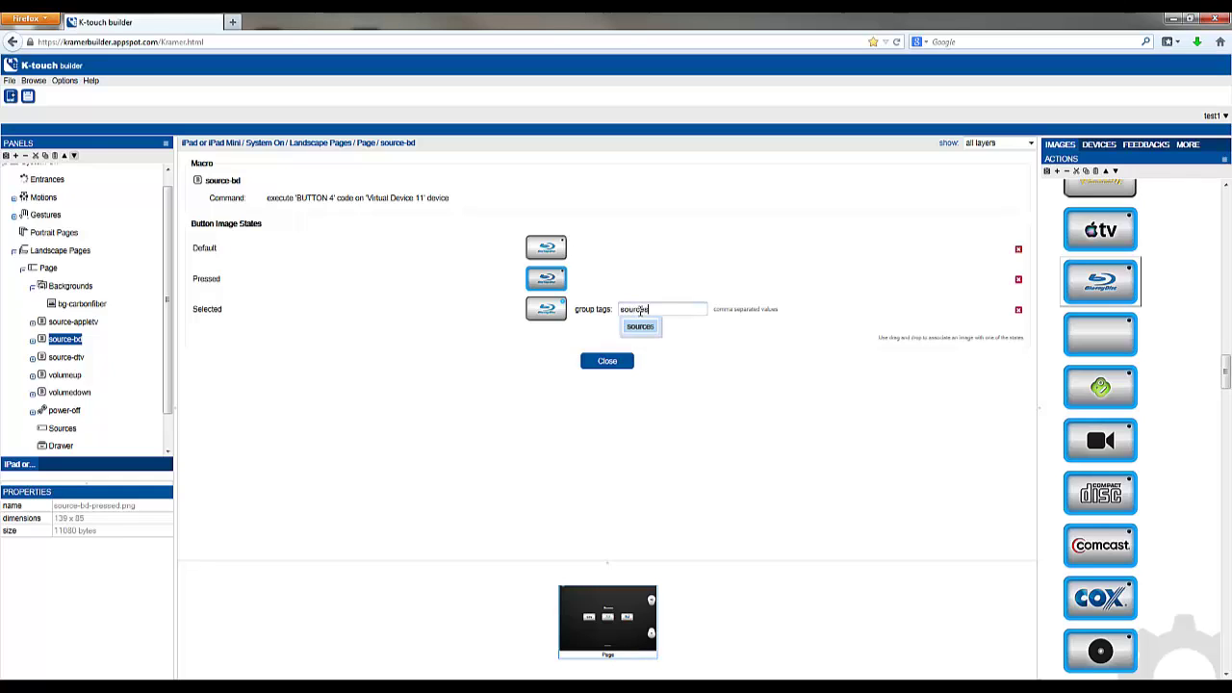
type("ces")
key("Return")
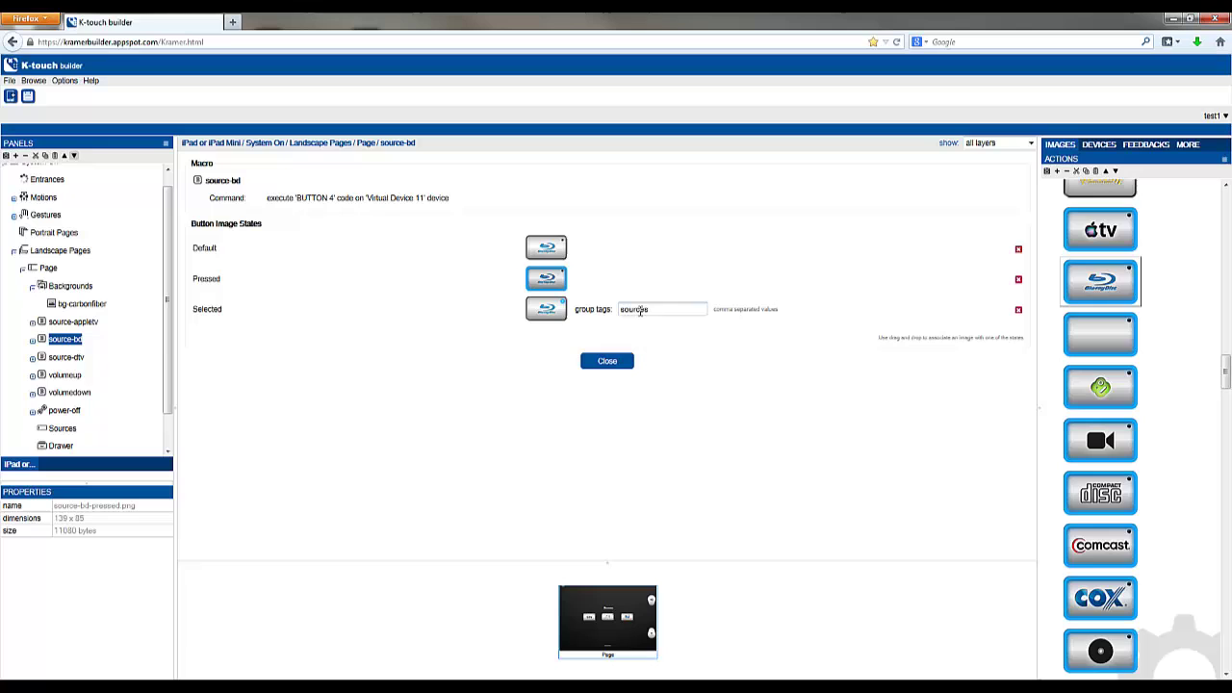
left_click(621, 364)
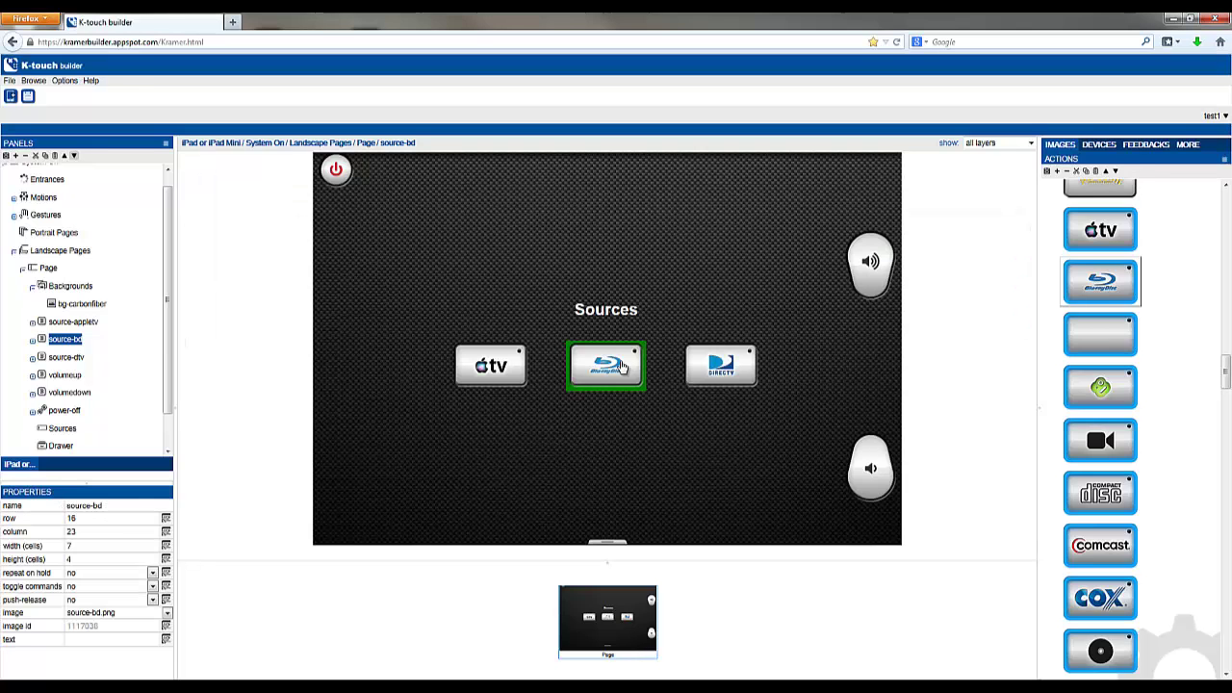
Give the DirecTV button its pressed and selected DirecTV images with group tag 'sources'
right_click(711, 367)
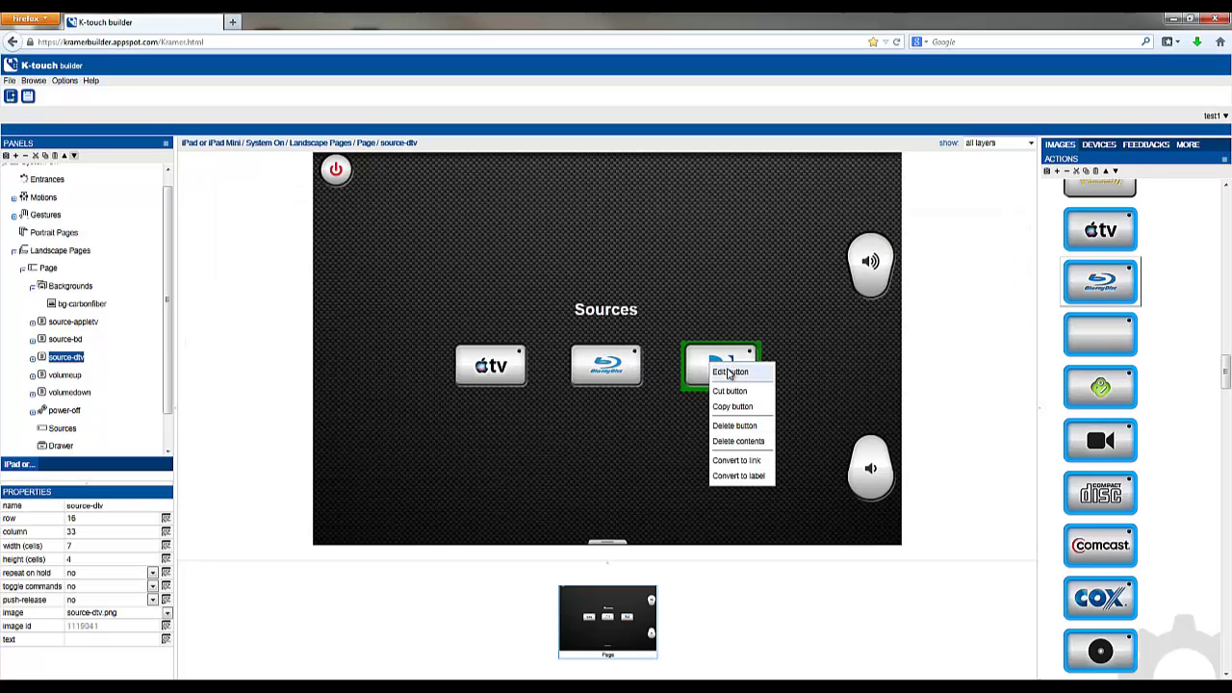
left_click(729, 375)
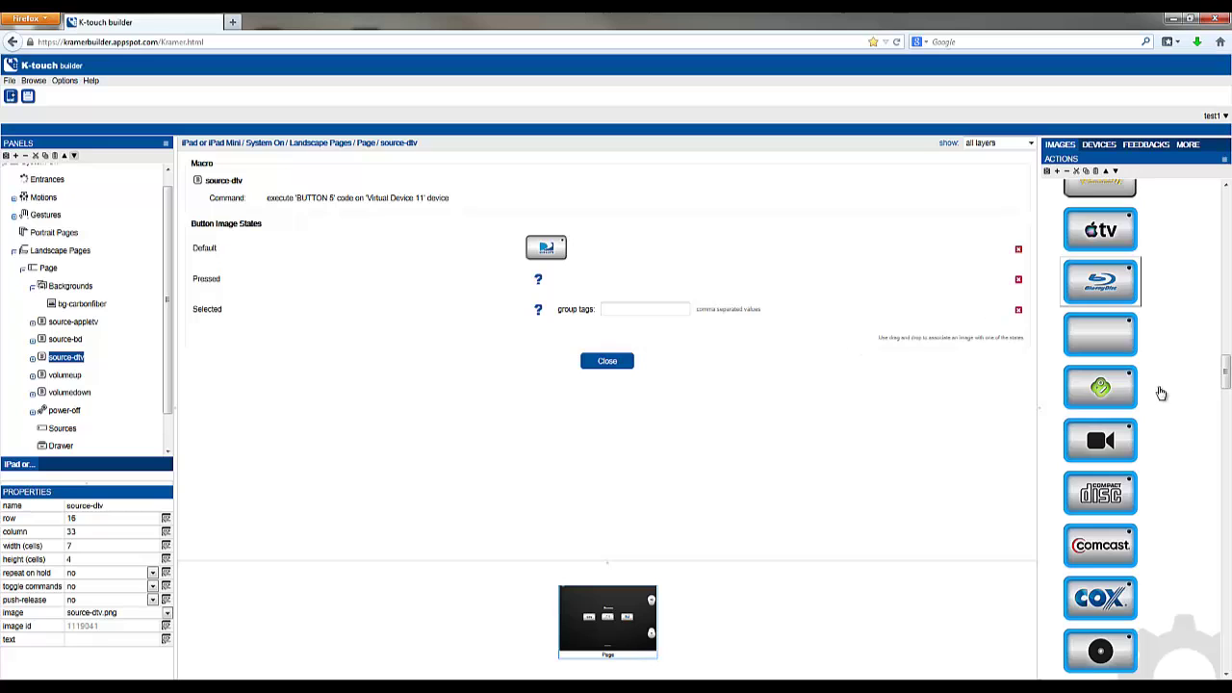
left_click_drag(1226, 379, 1226, 412)
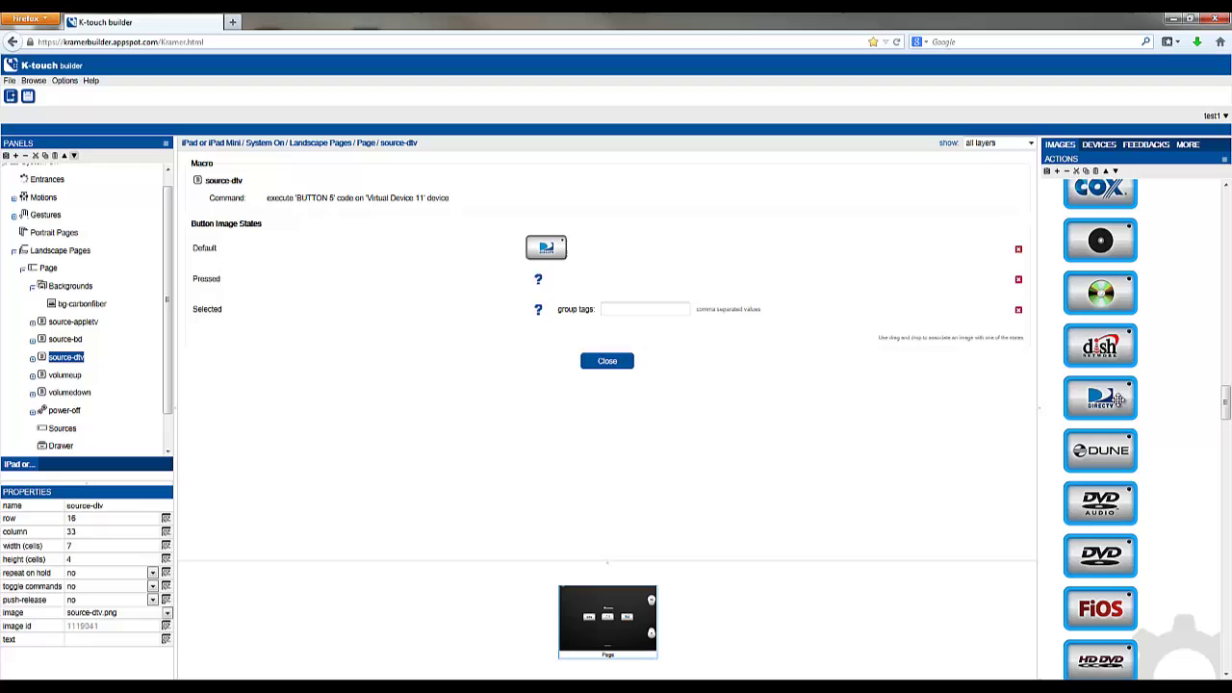
left_click_drag(1119, 401, 549, 283)
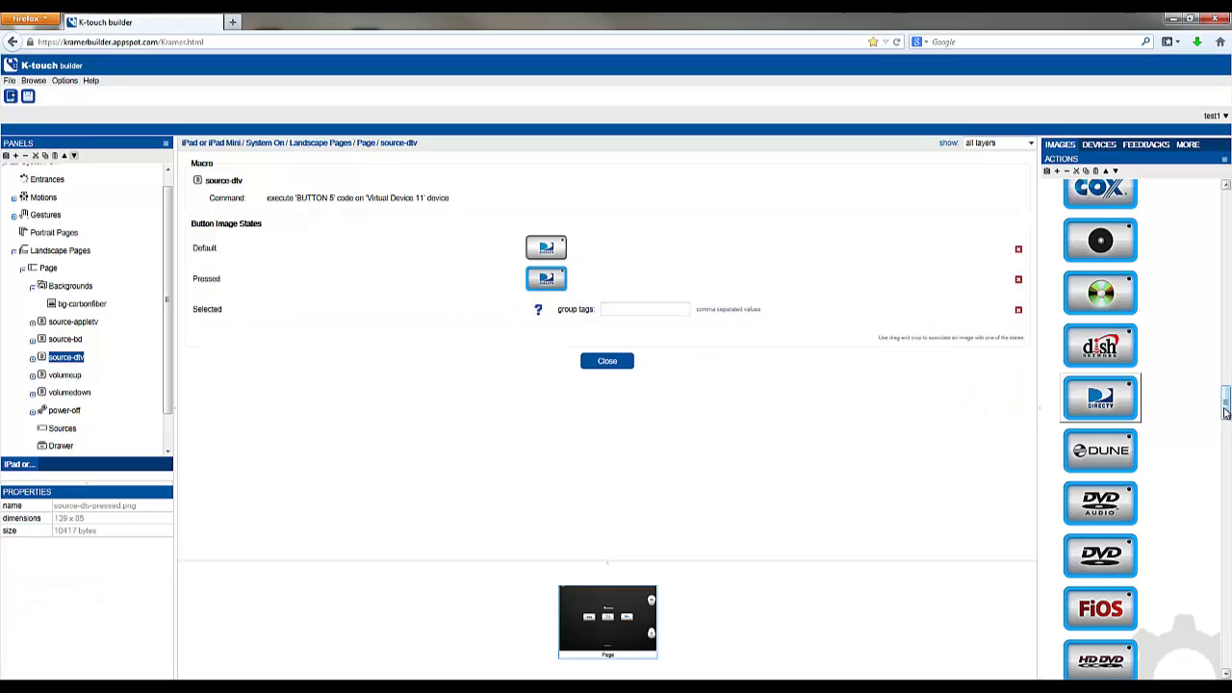
left_click_drag(1223, 420, 1222, 563)
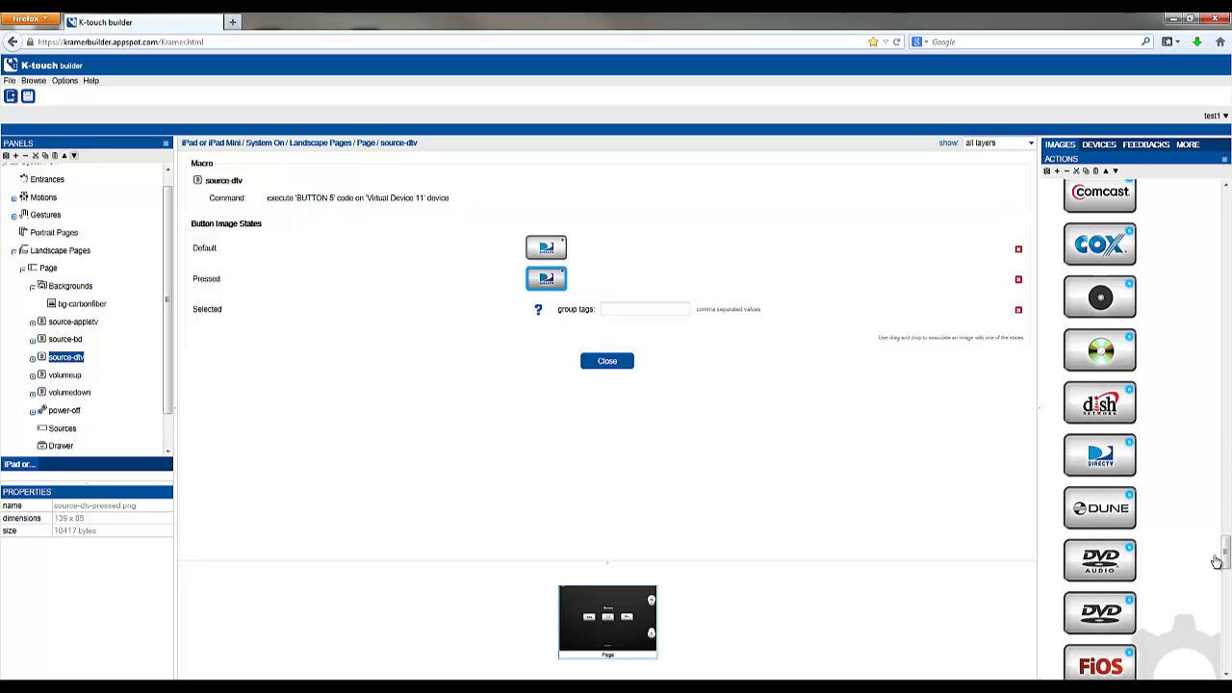
left_click_drag(1103, 465, 582, 330)
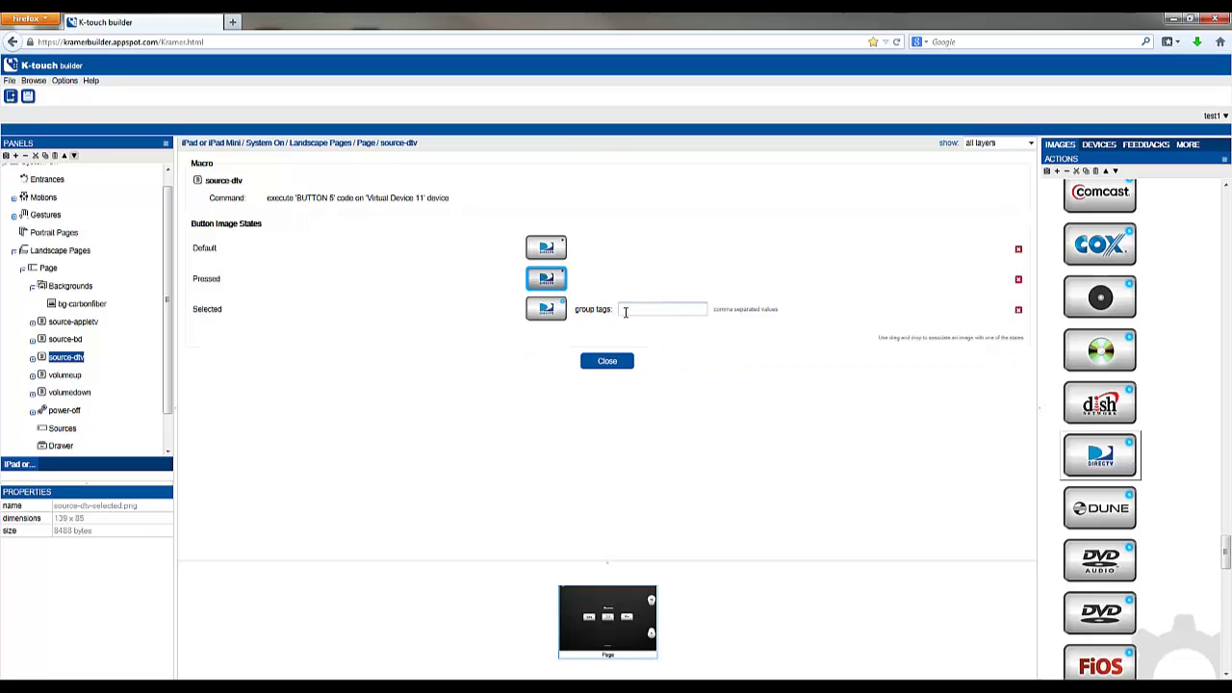
type("source")
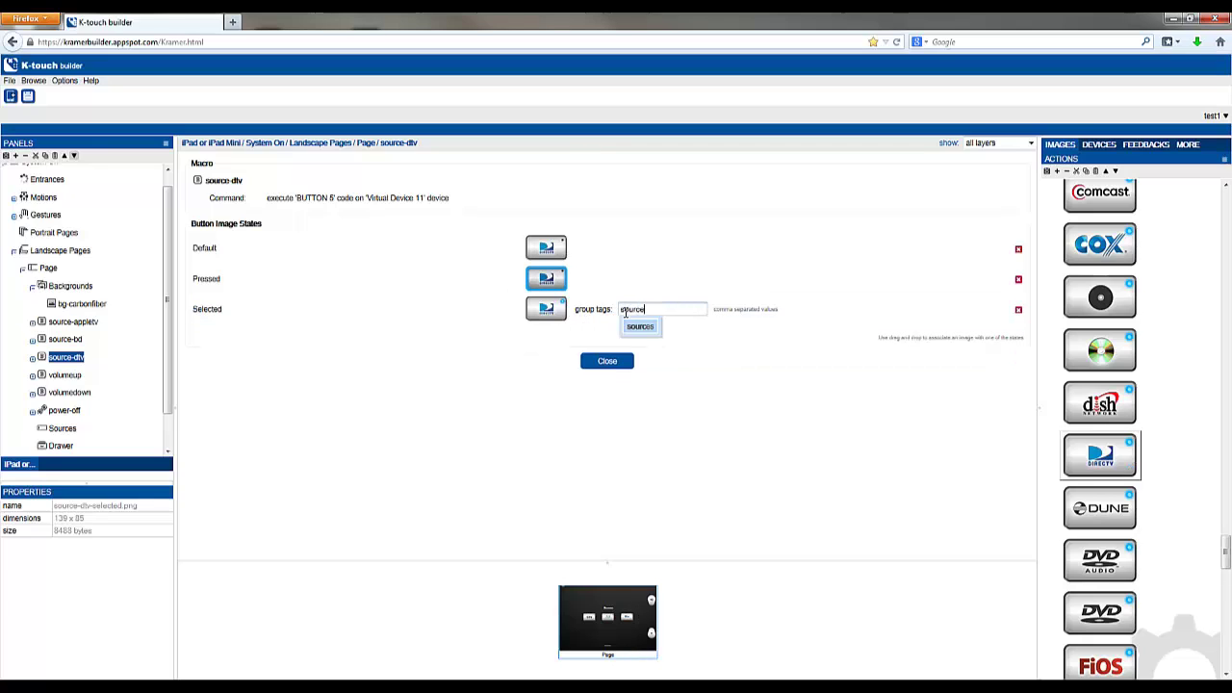
type("s")
key("Return")
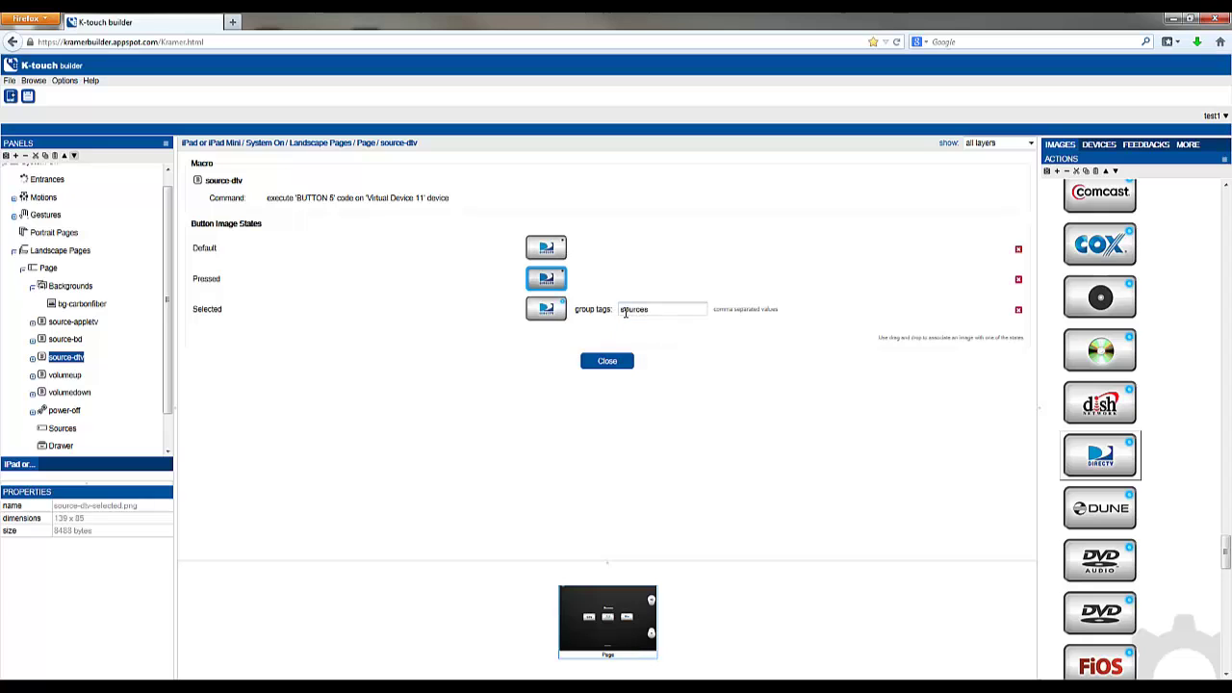
left_click(615, 363)
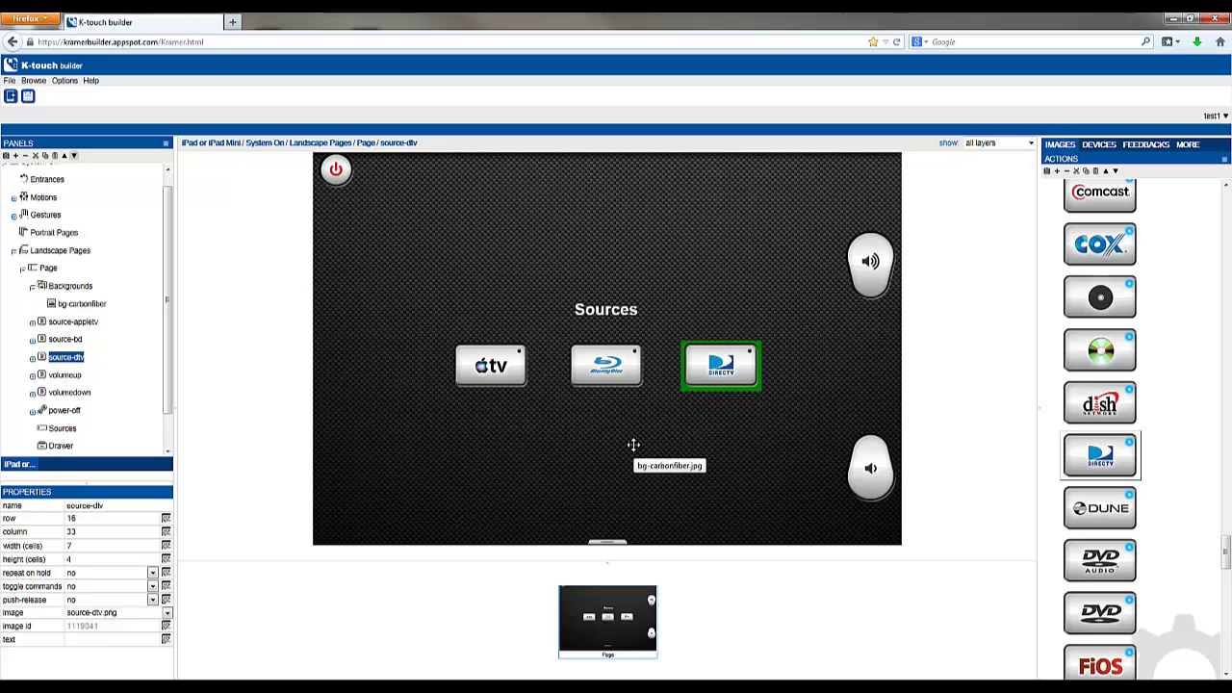
Set the big volume image from Common-White-x1 as the volume up button's pressed state
right_click(866, 269)
left_click(879, 280)
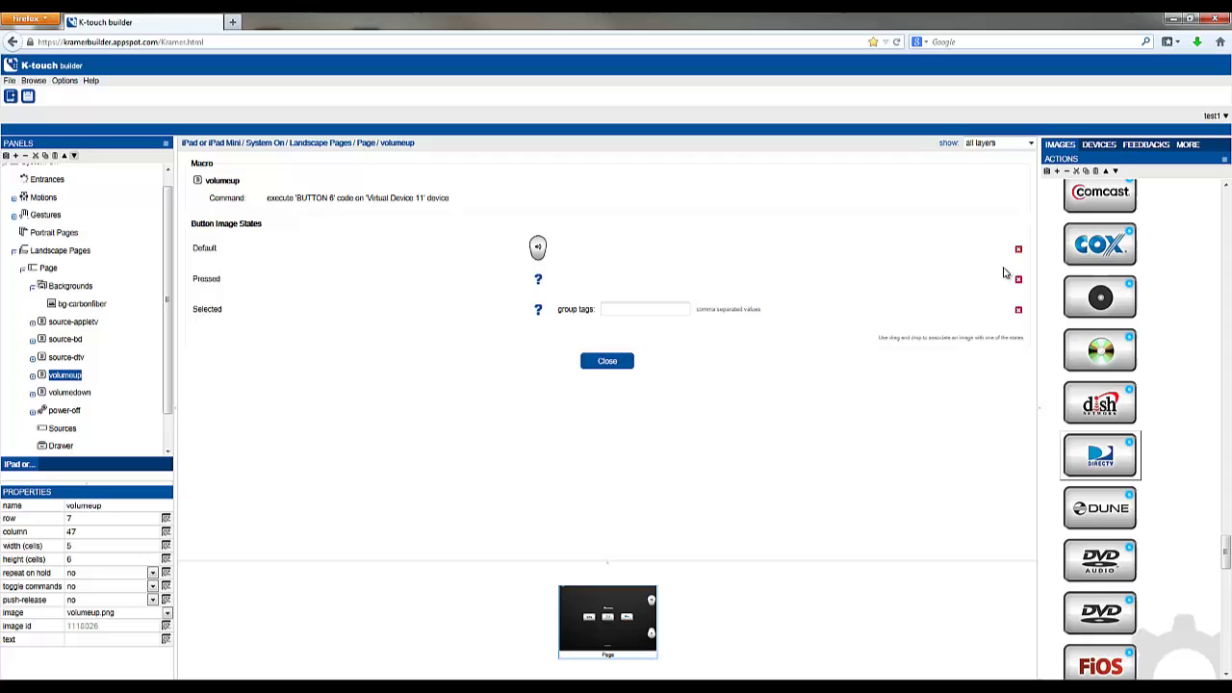
left_click_drag(1228, 529, 1226, 192)
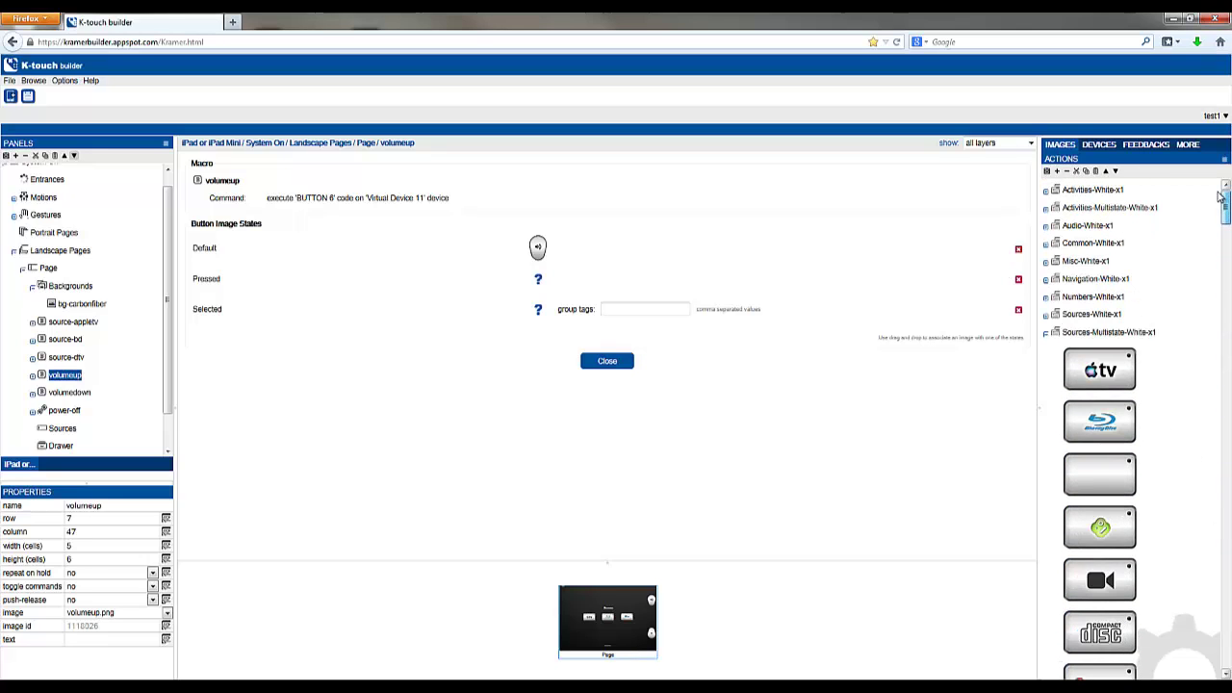
left_click(1046, 332)
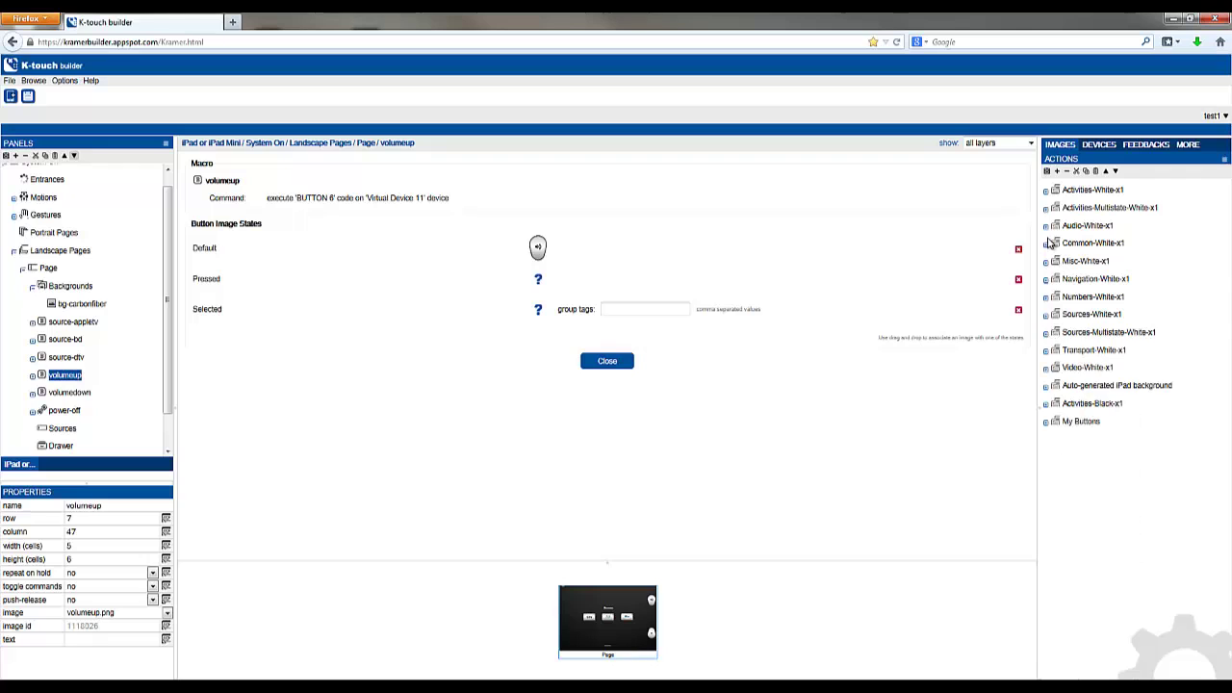
left_click(1046, 244)
left_click_drag(1227, 259, 1227, 545)
left_click_drag(1138, 524, 553, 293)
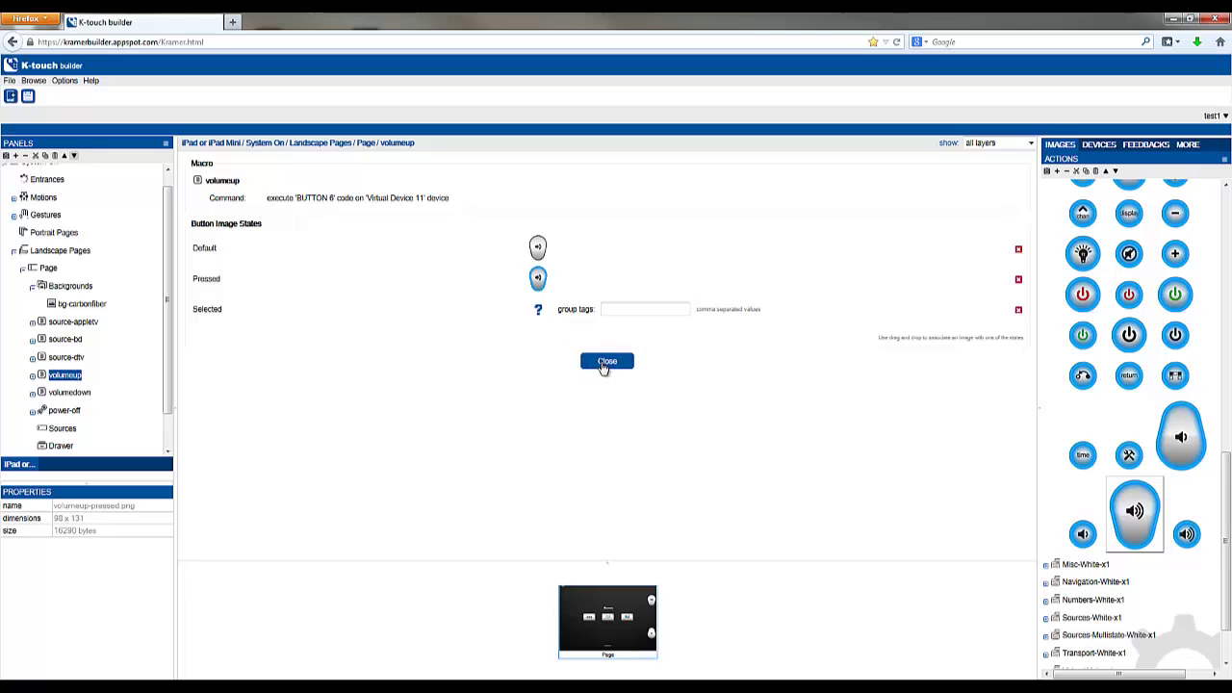
left_click(604, 364)
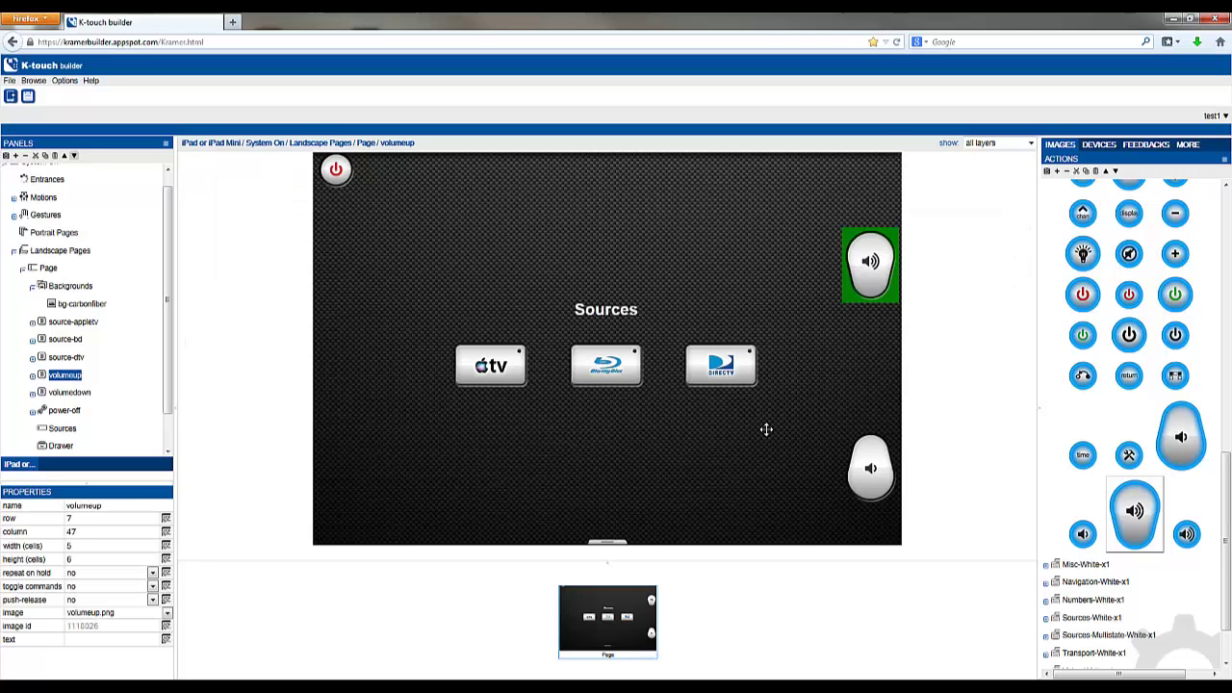
Set the tall volume-down image as the volume down button's pressed state
right_click(868, 470)
left_click(885, 476)
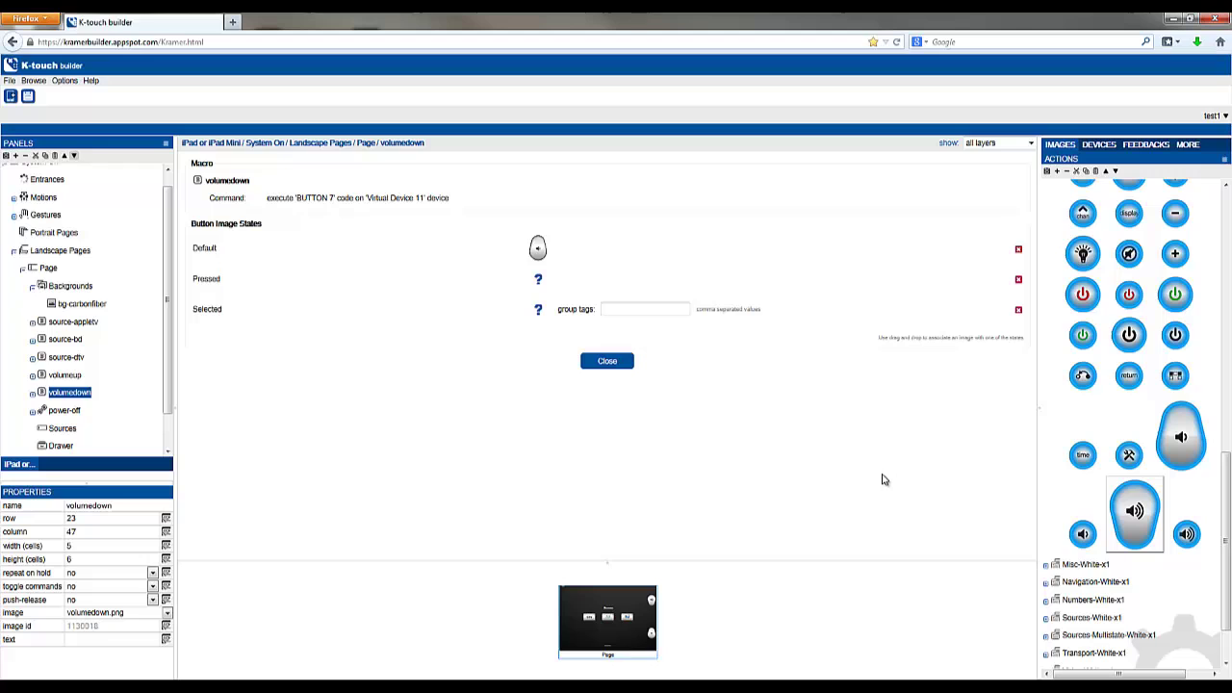
left_click_drag(1179, 448, 551, 290)
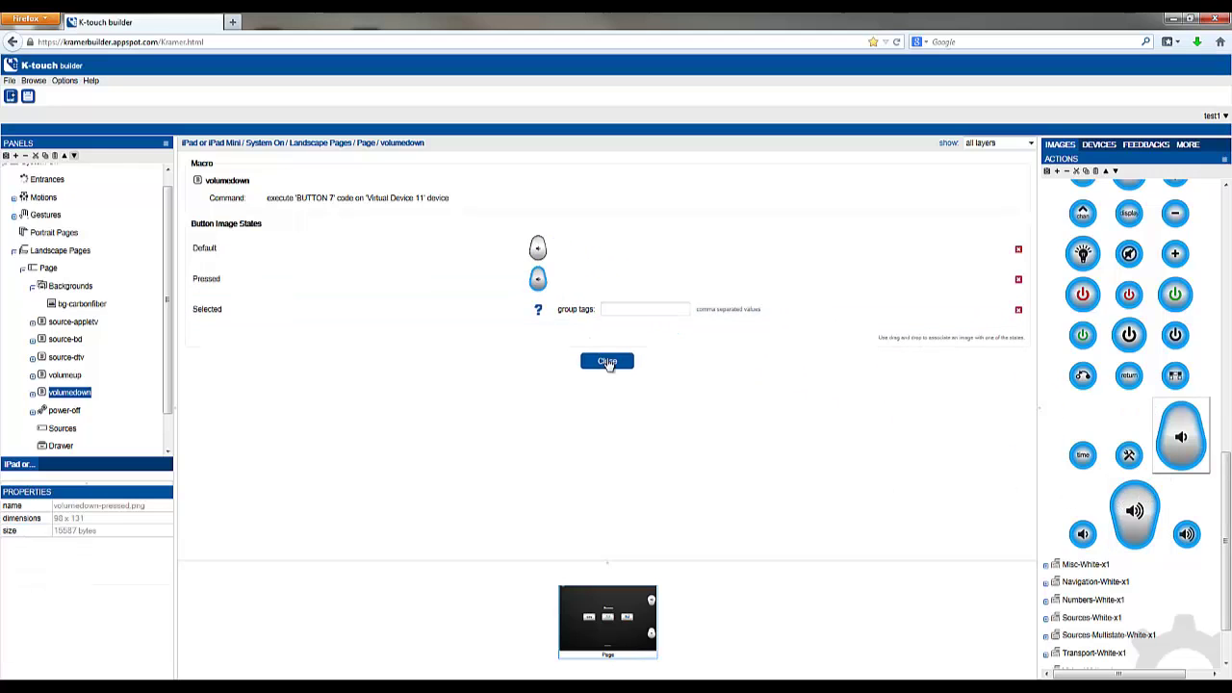
left_click(613, 365)
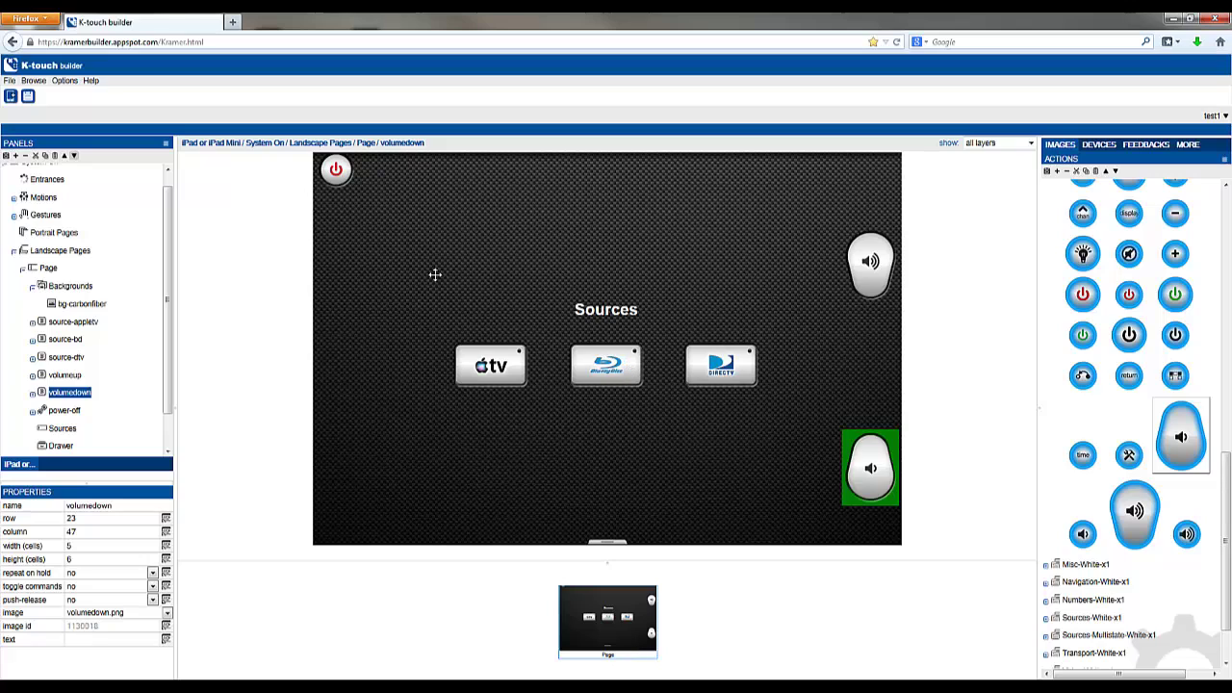
Set the red power icon as the power-off link's pressed image
right_click(336, 179)
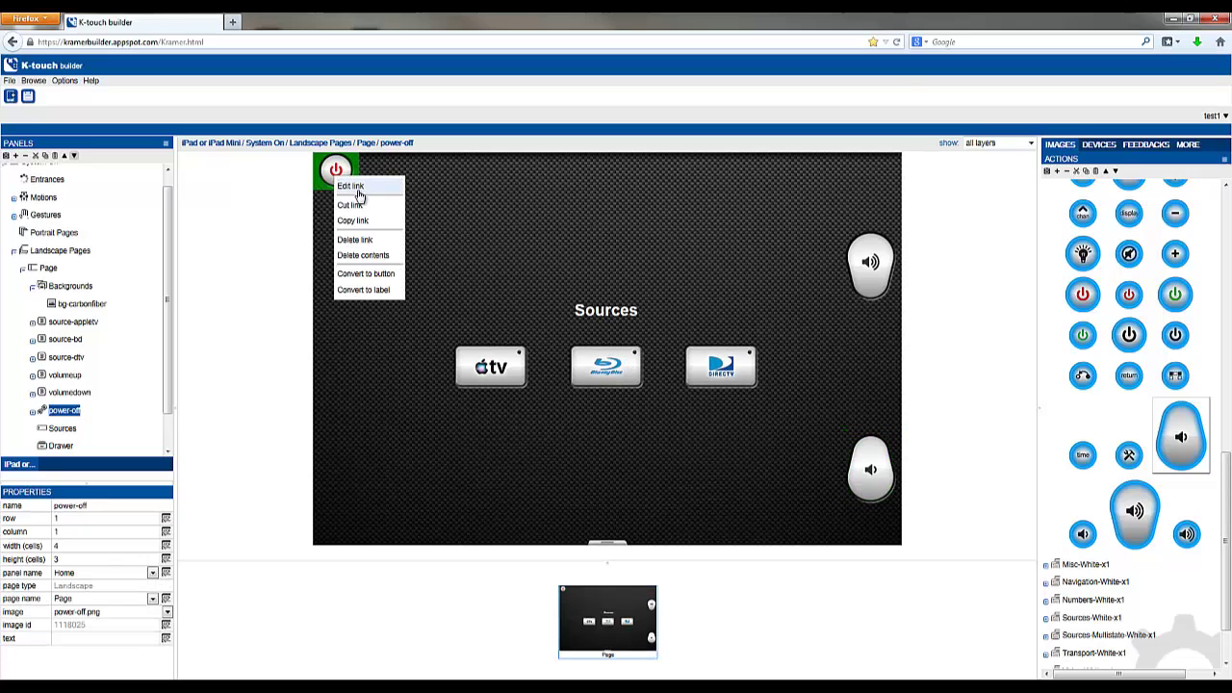
left_click(359, 197)
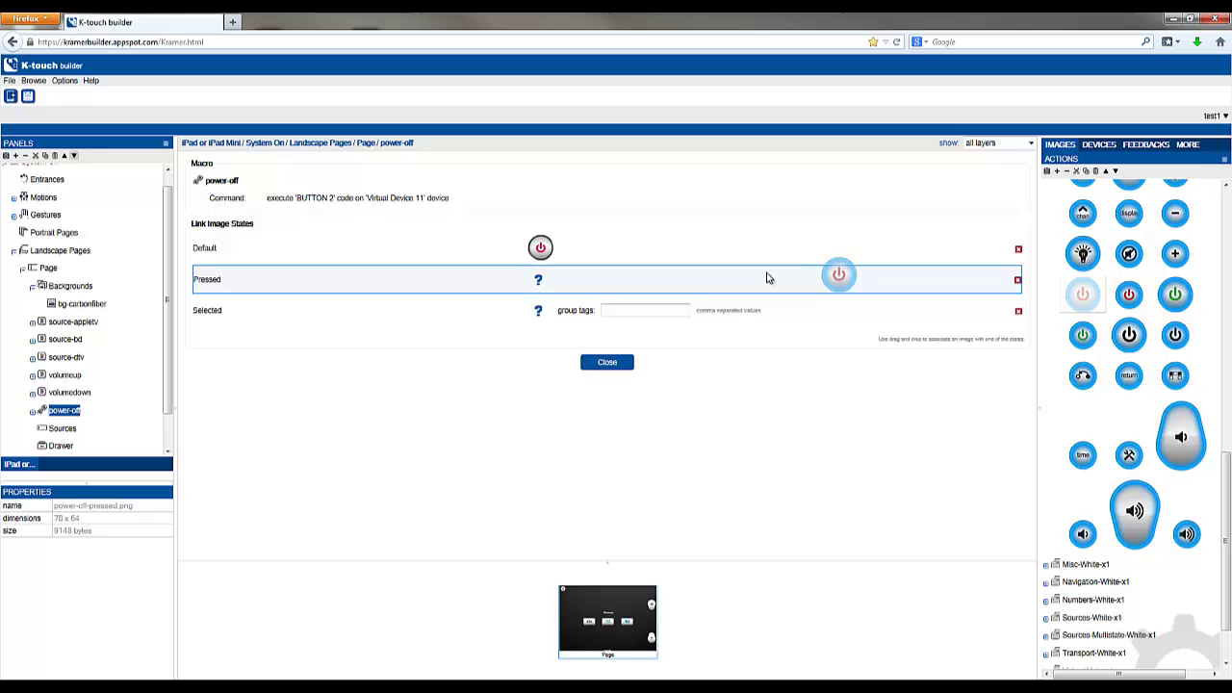
left_click_drag(767, 279, 540, 279)
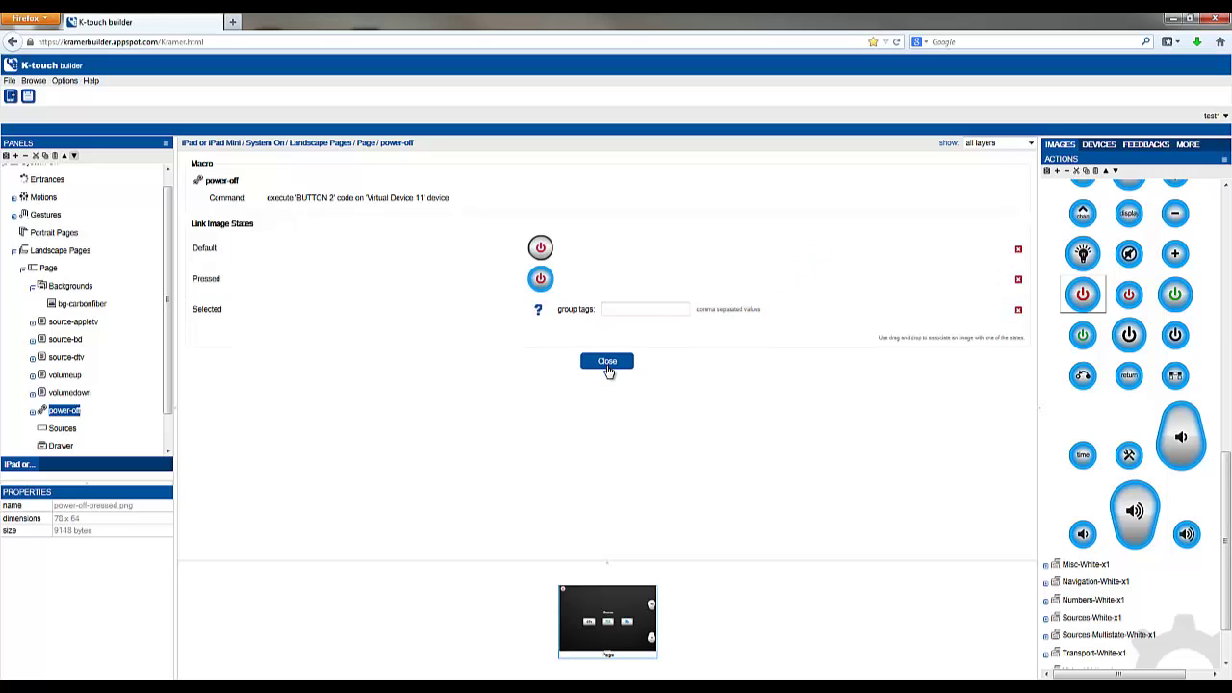
left_click(607, 366)
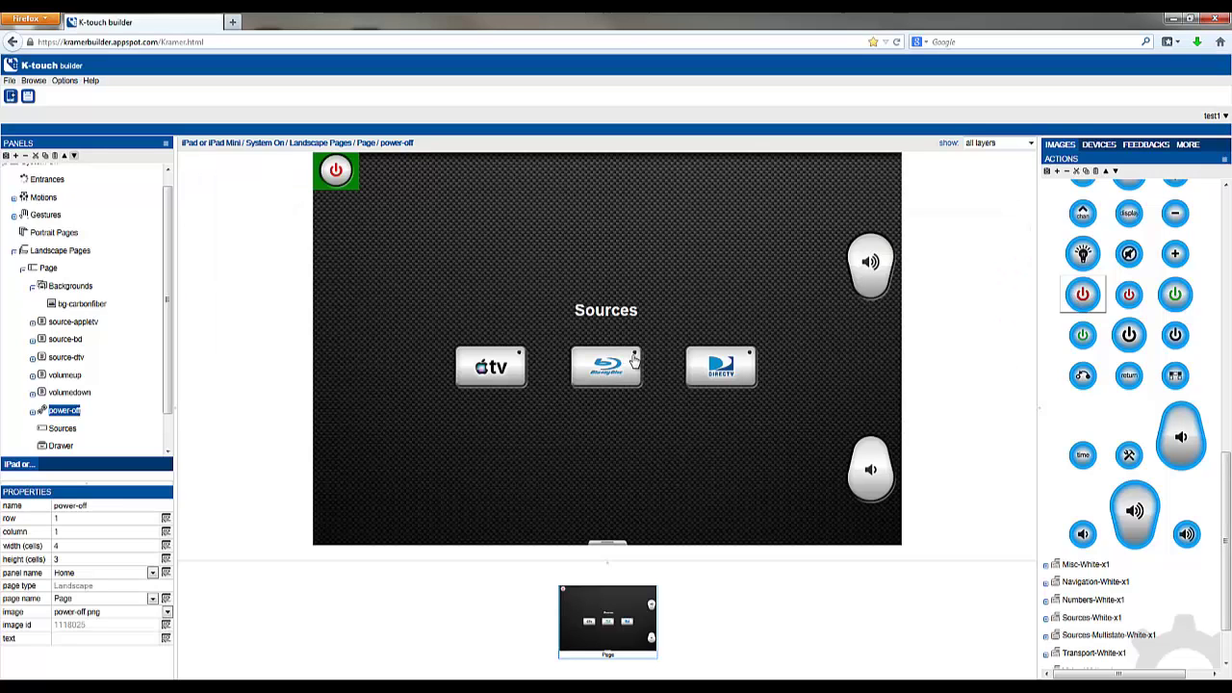
scroll(168, 214, "up", 1)
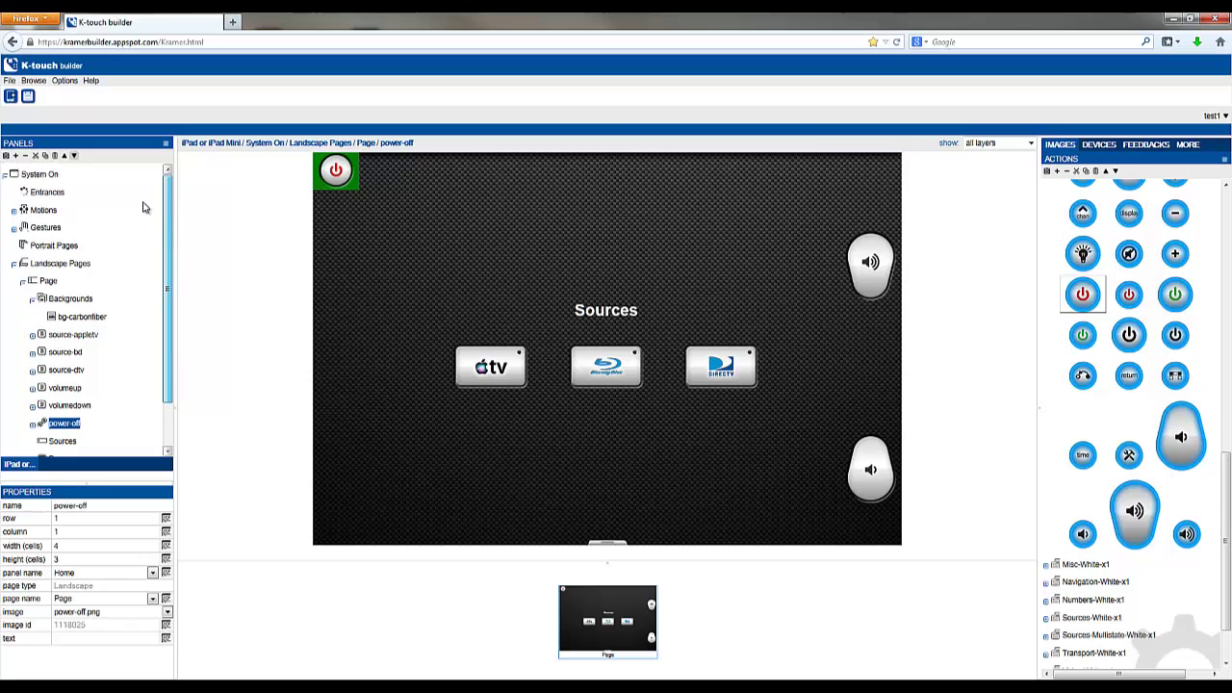
On the Home landscape page, set the green power icon as the power-on button's pressed image
left_click(29, 177)
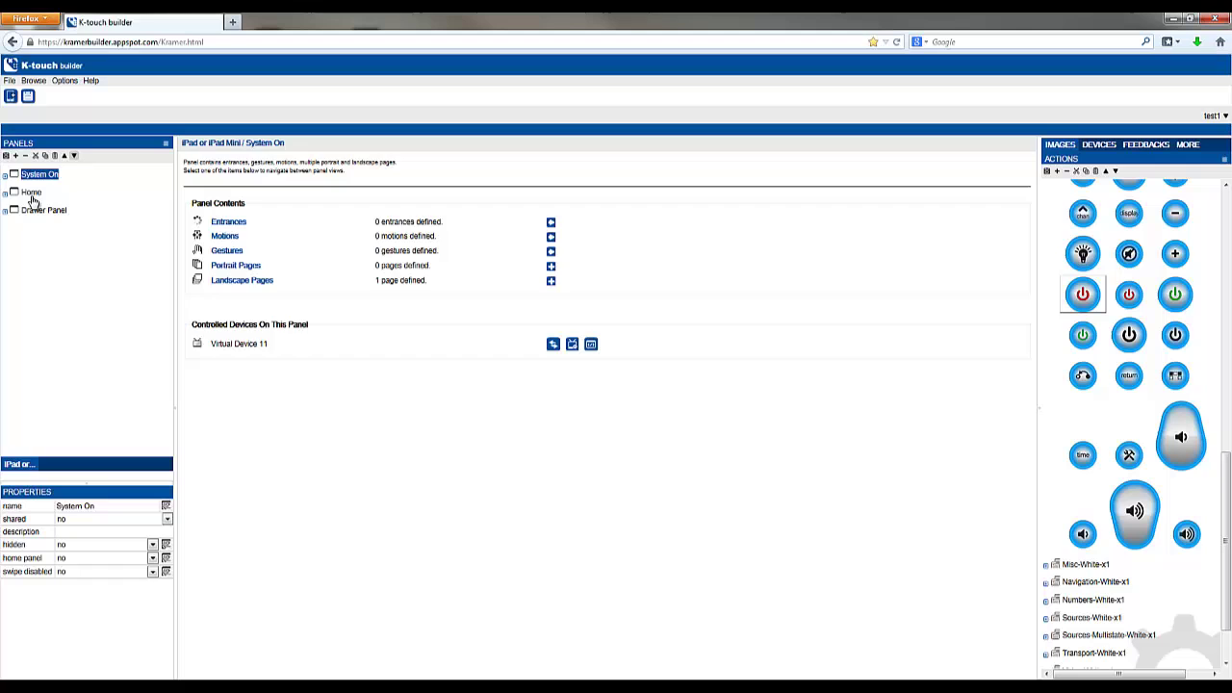
left_click(31, 193)
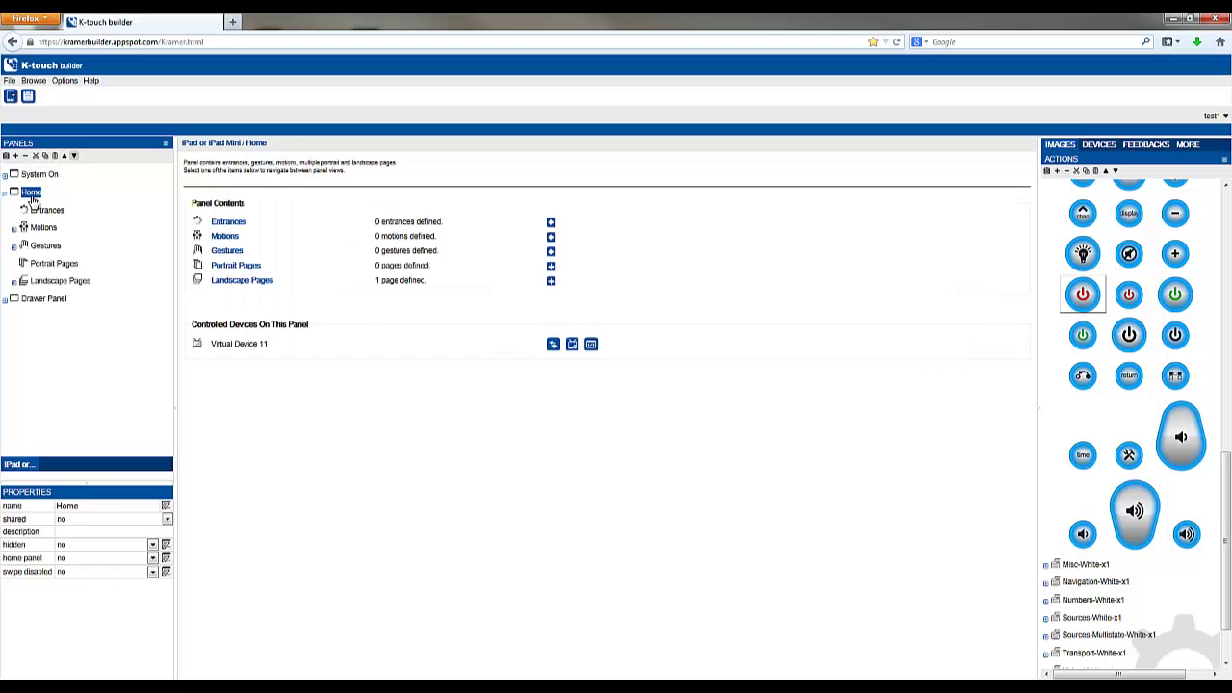
left_click(43, 283)
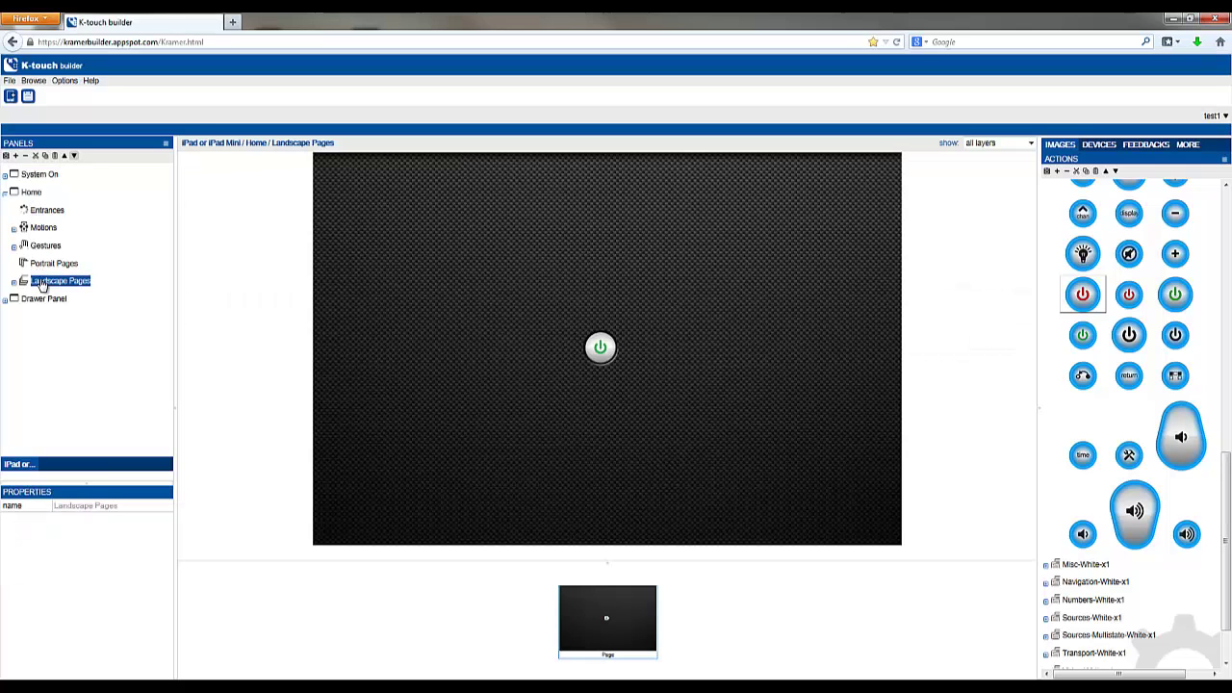
right_click(598, 356)
left_click(614, 364)
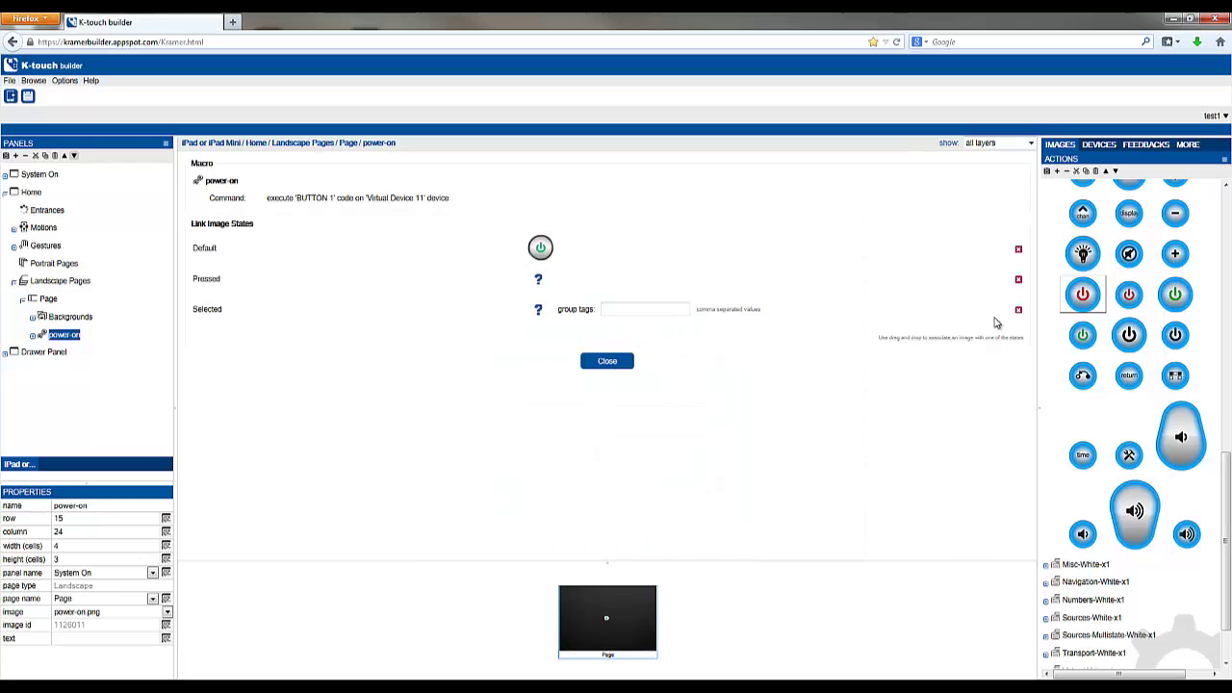
left_click_drag(1174, 294, 564, 282)
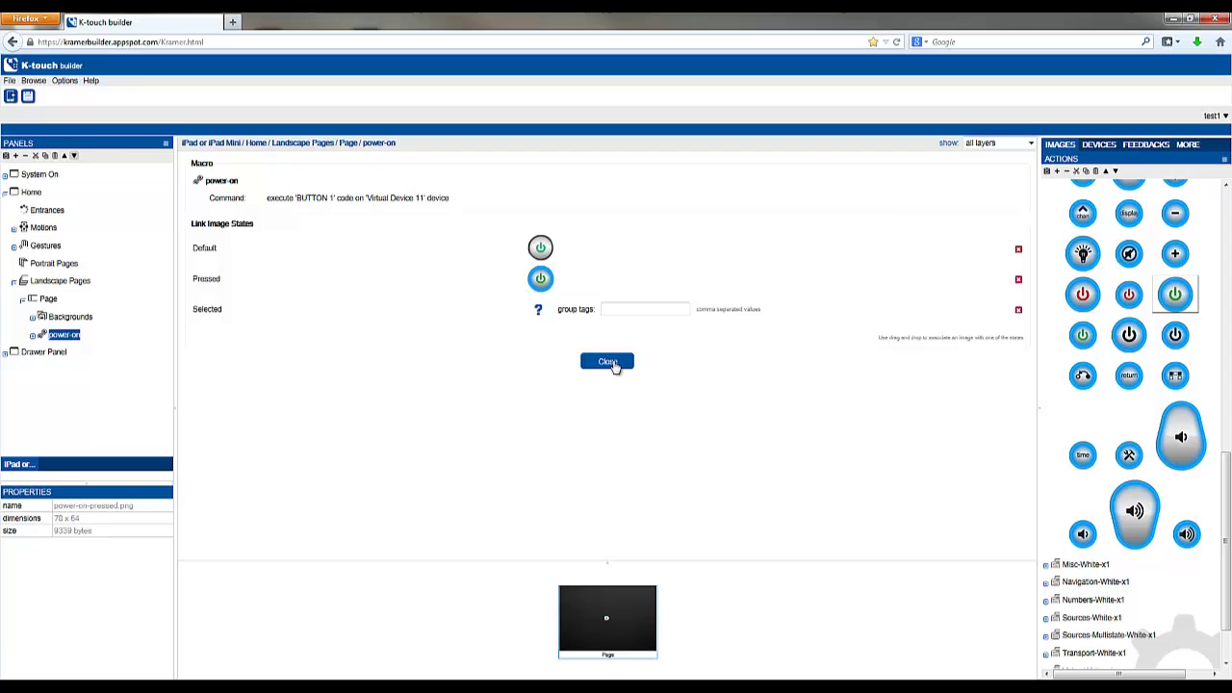
left_click(608, 362)
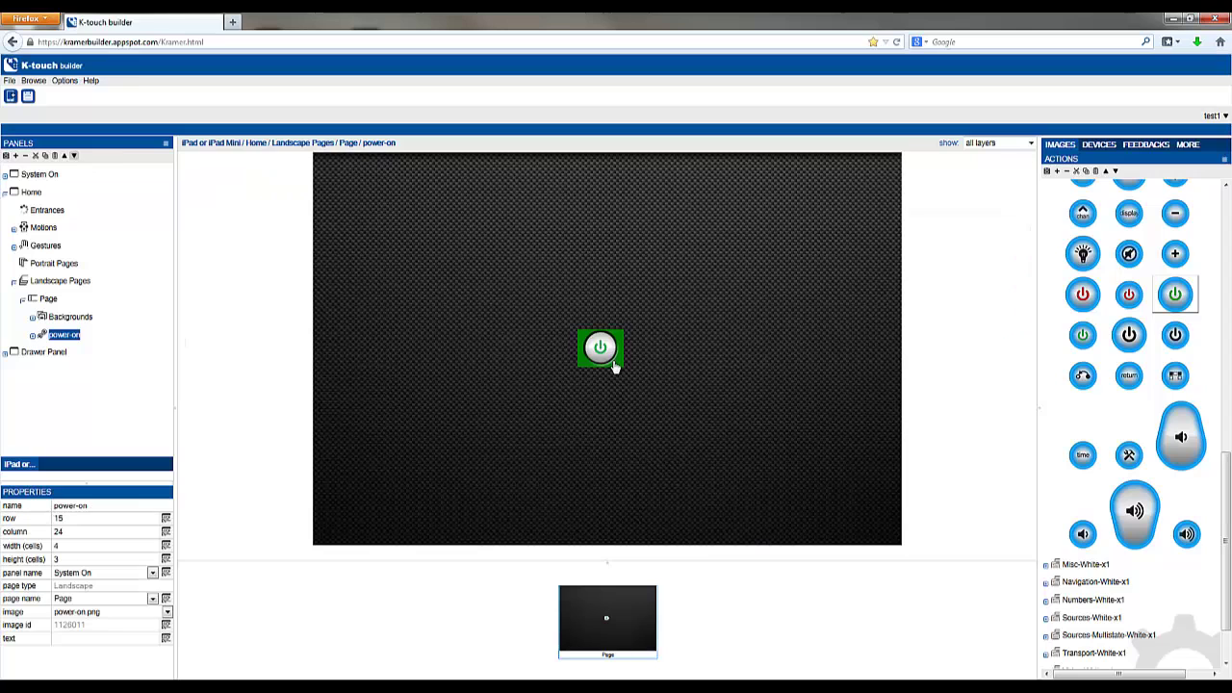
left_click(51, 355)
Set the blue rewind image from Transport-White-x1 as trans-rew2's pressed state
left_click(47, 445)
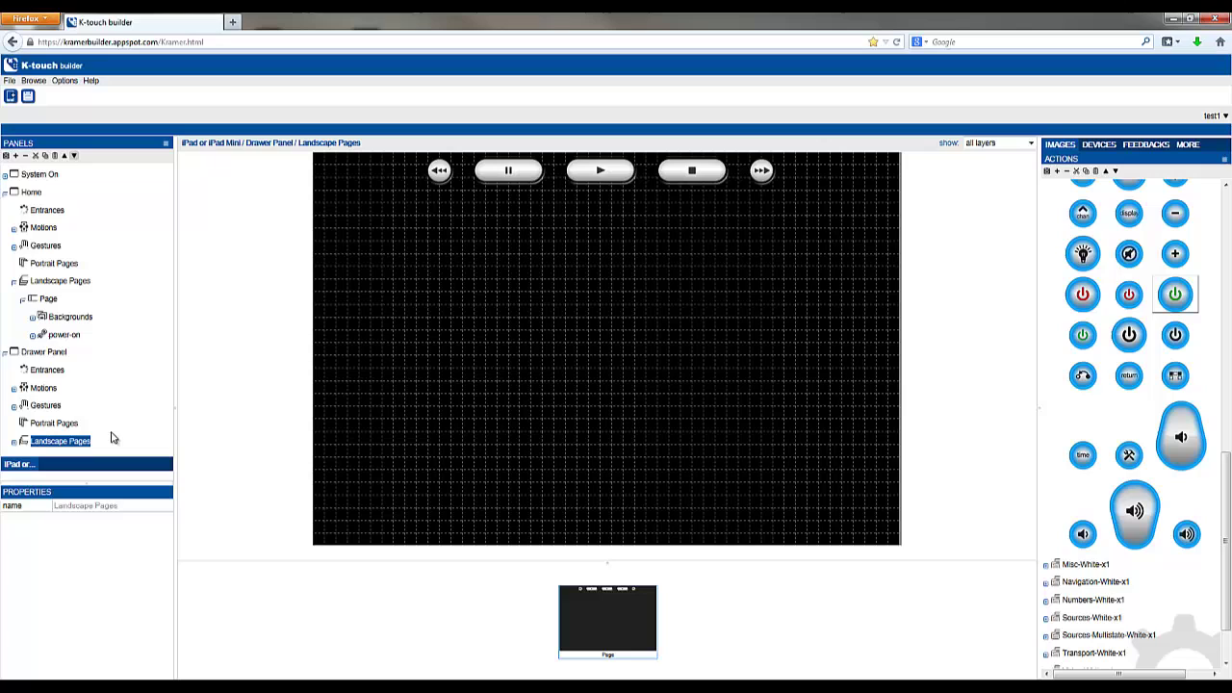
right_click(439, 174)
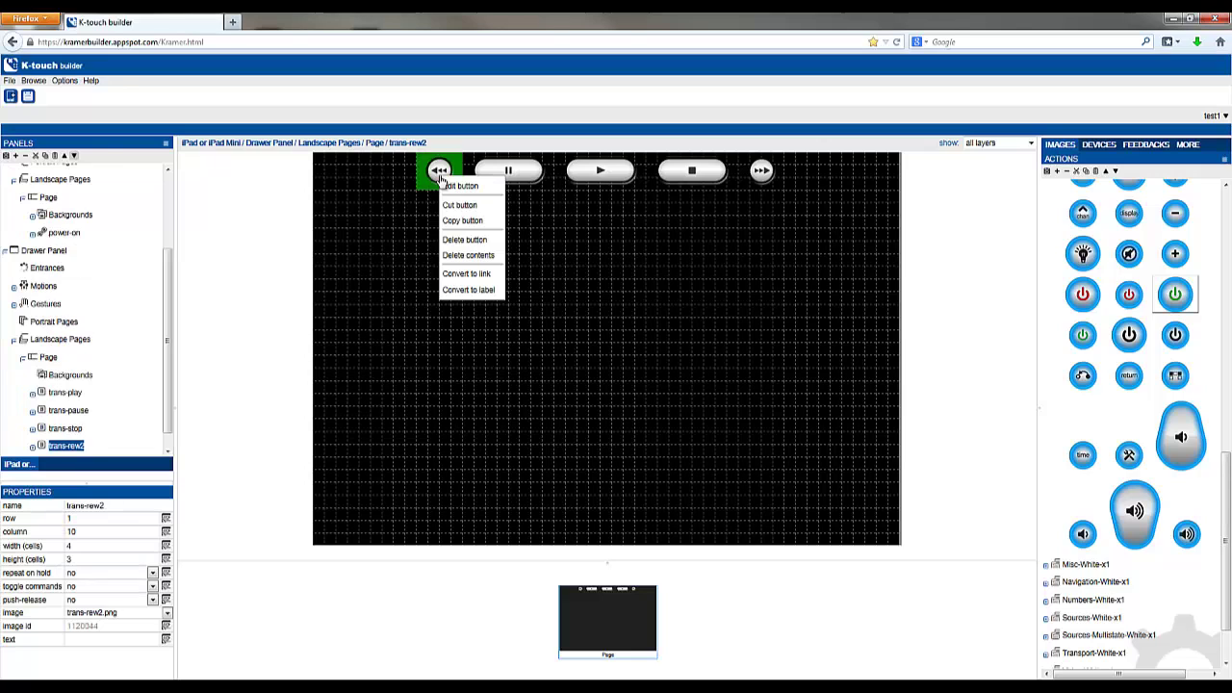
left_click(459, 186)
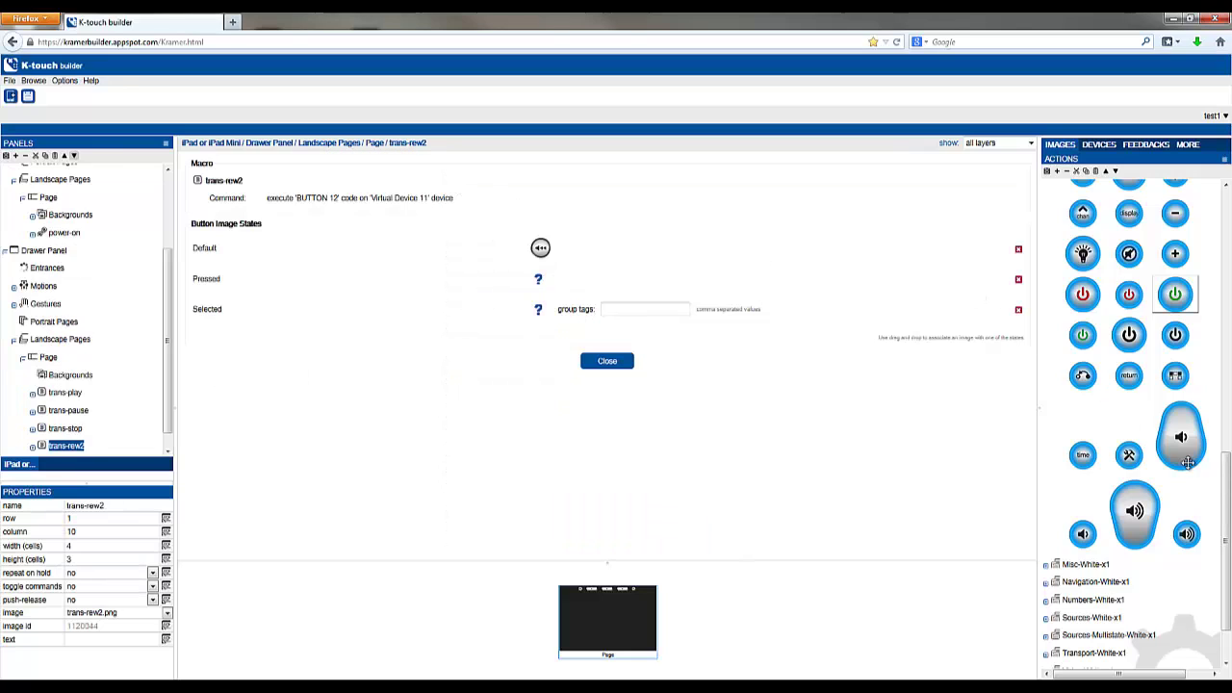
left_click_drag(1226, 491, 1226, 206)
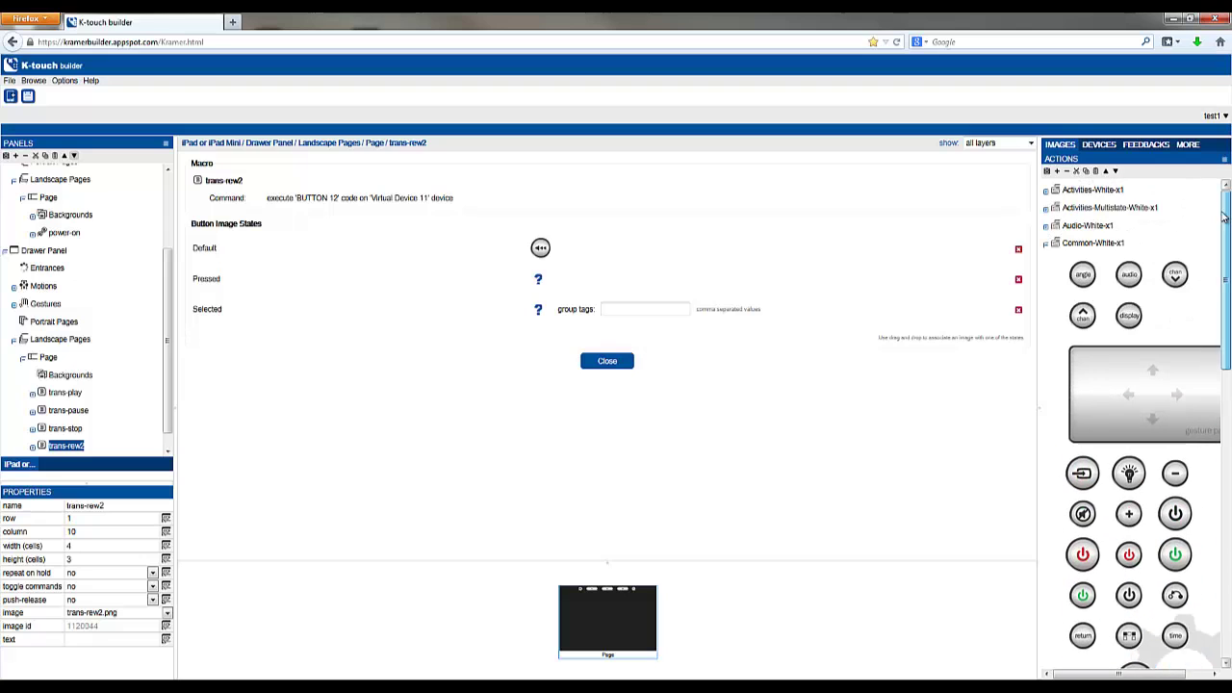
left_click(1047, 245)
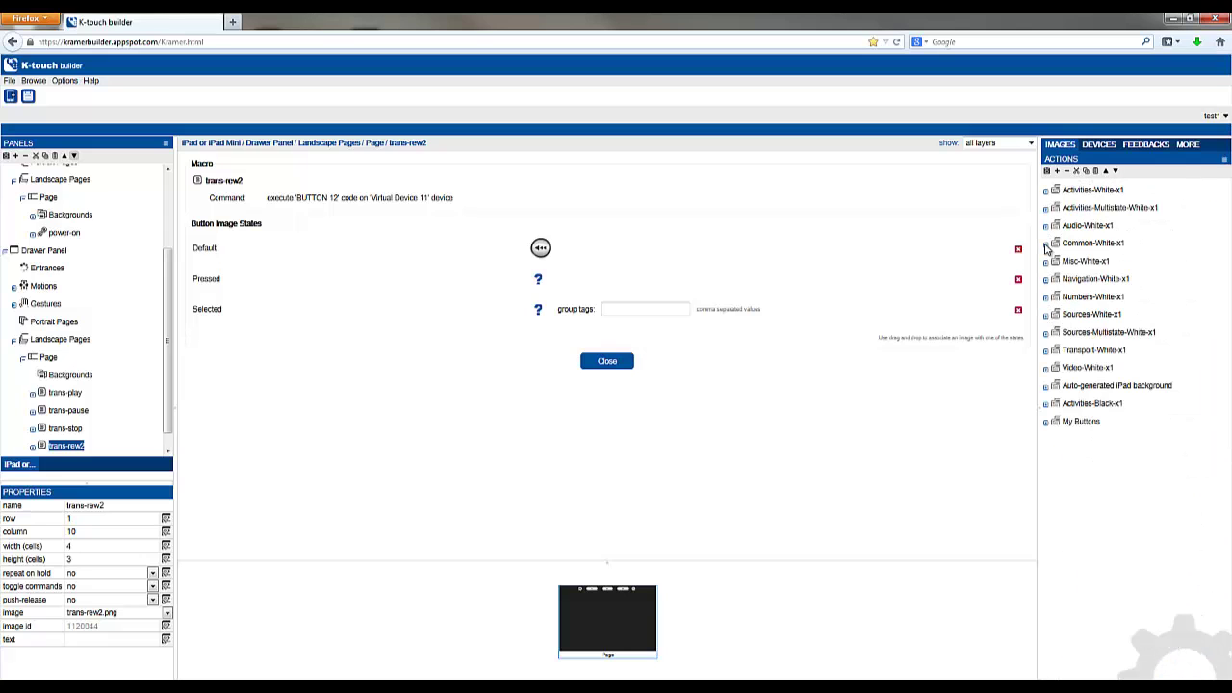
left_click(1047, 351)
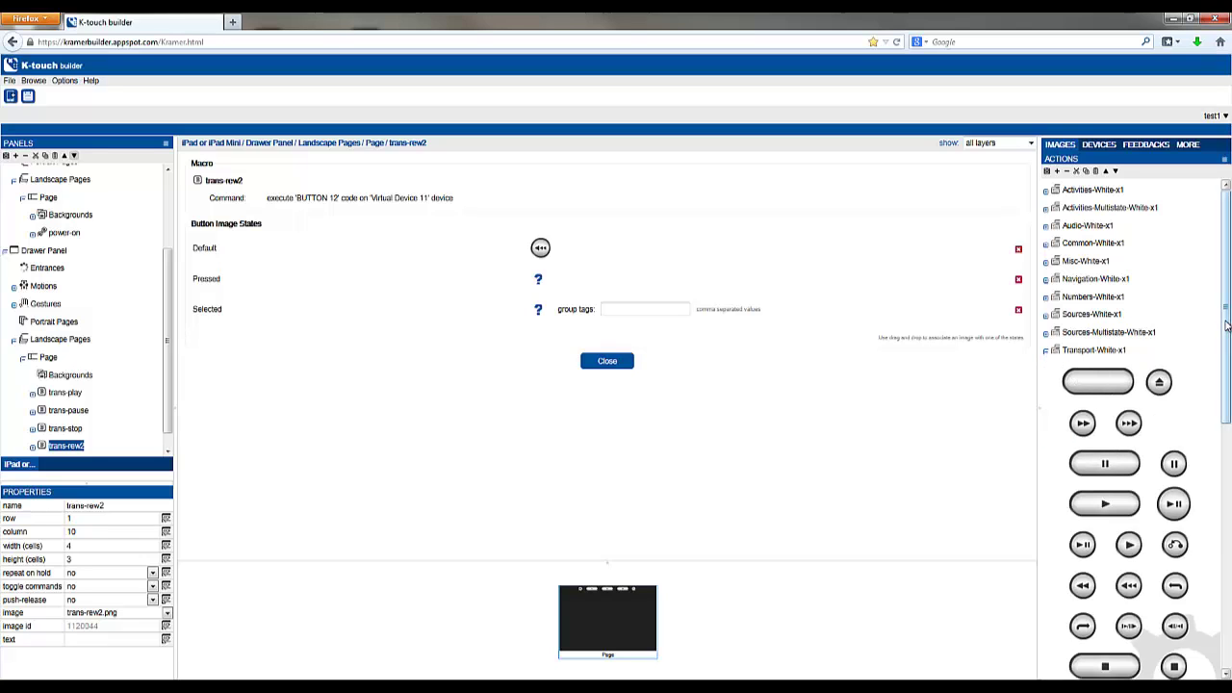
left_click_drag(1220, 336, 1212, 590)
left_click_drag(1128, 467, 552, 281)
Set the blue pause and play images as the pause and play buttons' pressed states
left_click(605, 363)
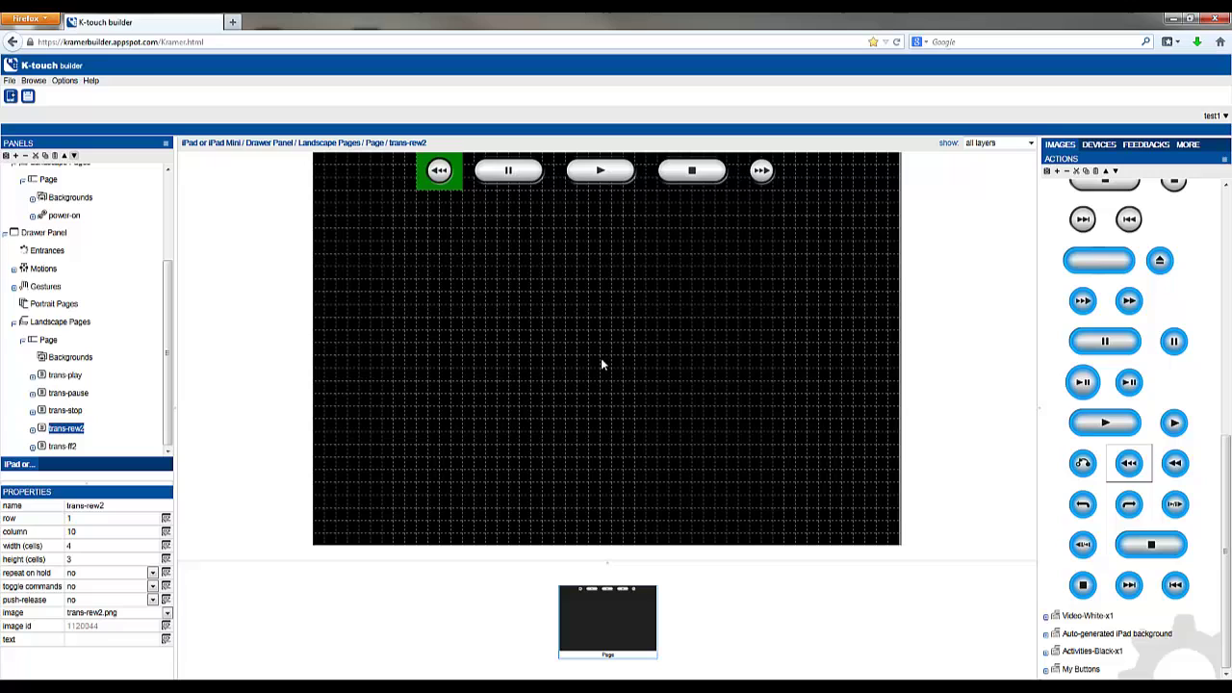
right_click(499, 172)
left_click(513, 183)
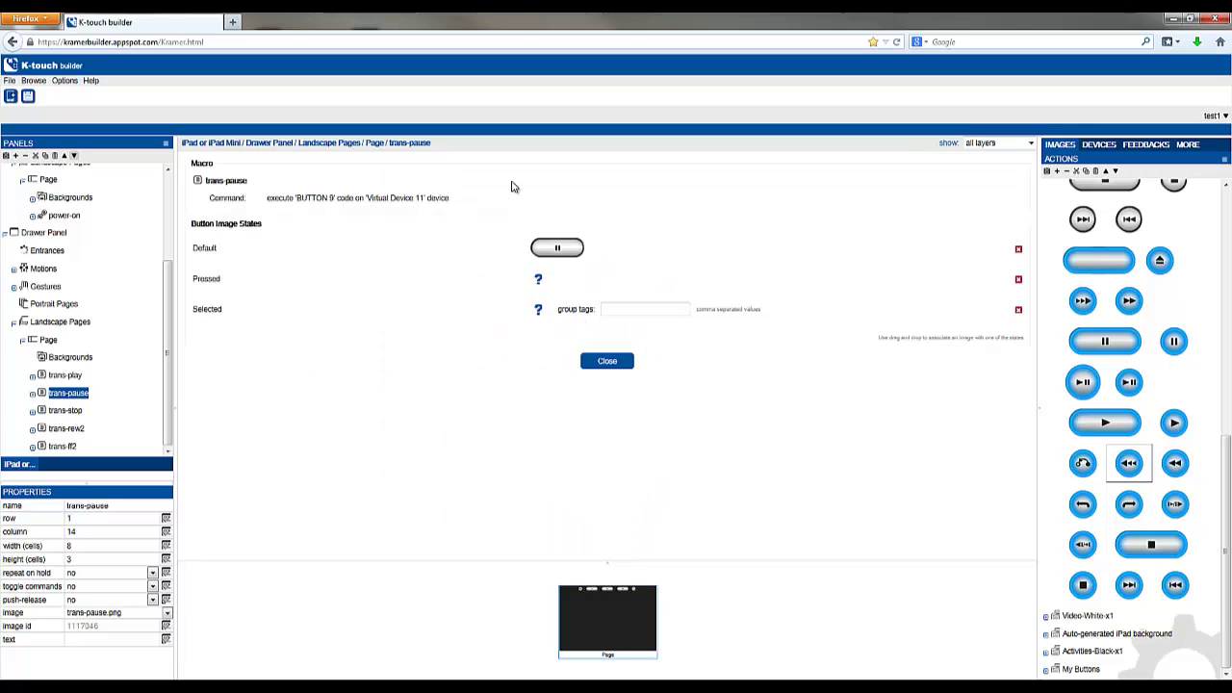
left_click(1085, 348)
left_click_drag(1085, 349, 616, 281)
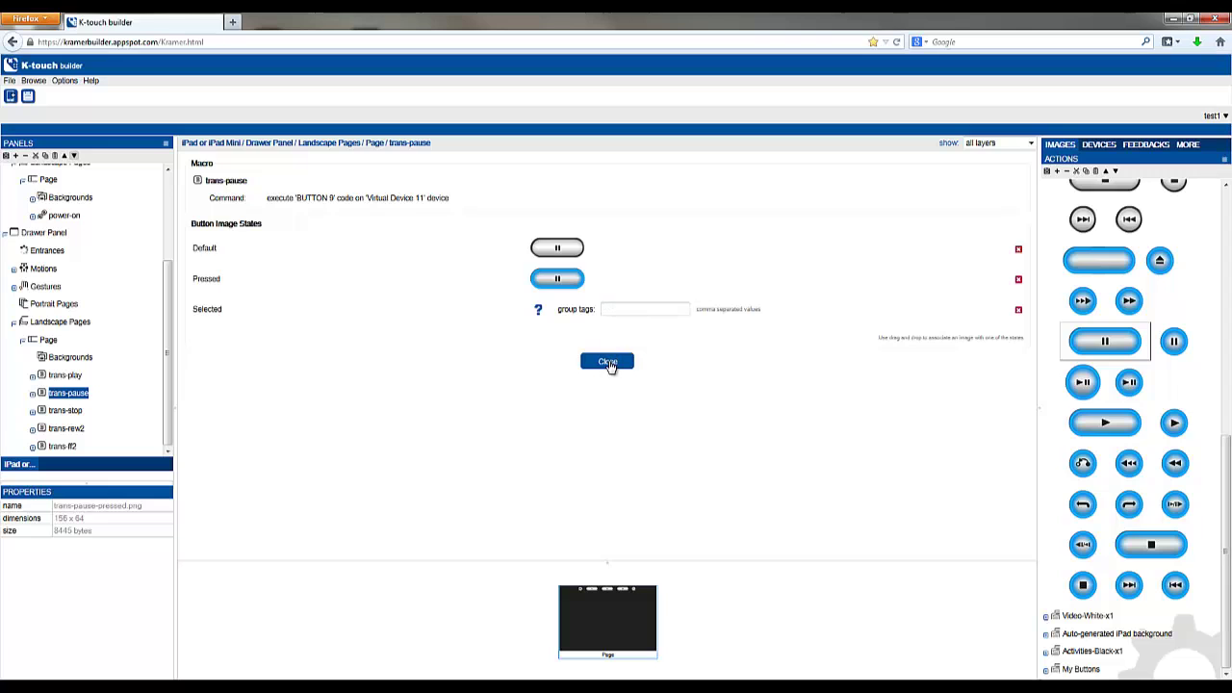
left_click(607, 361)
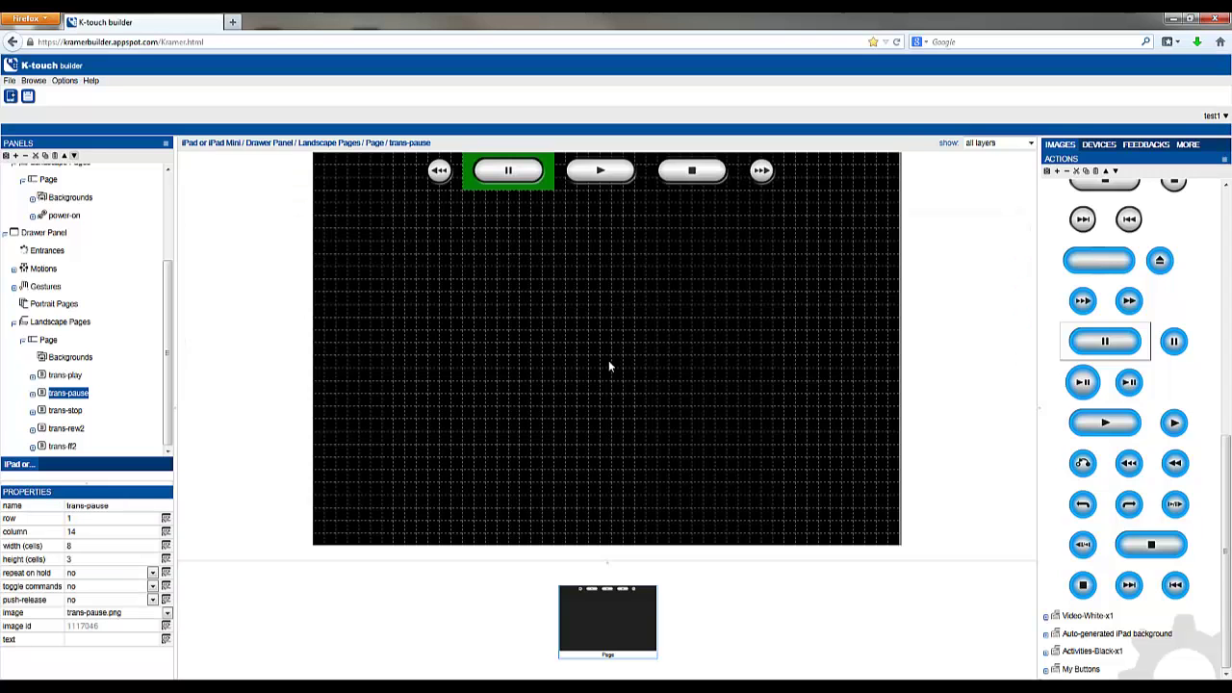
left_click(1097, 425)
right_click(599, 173)
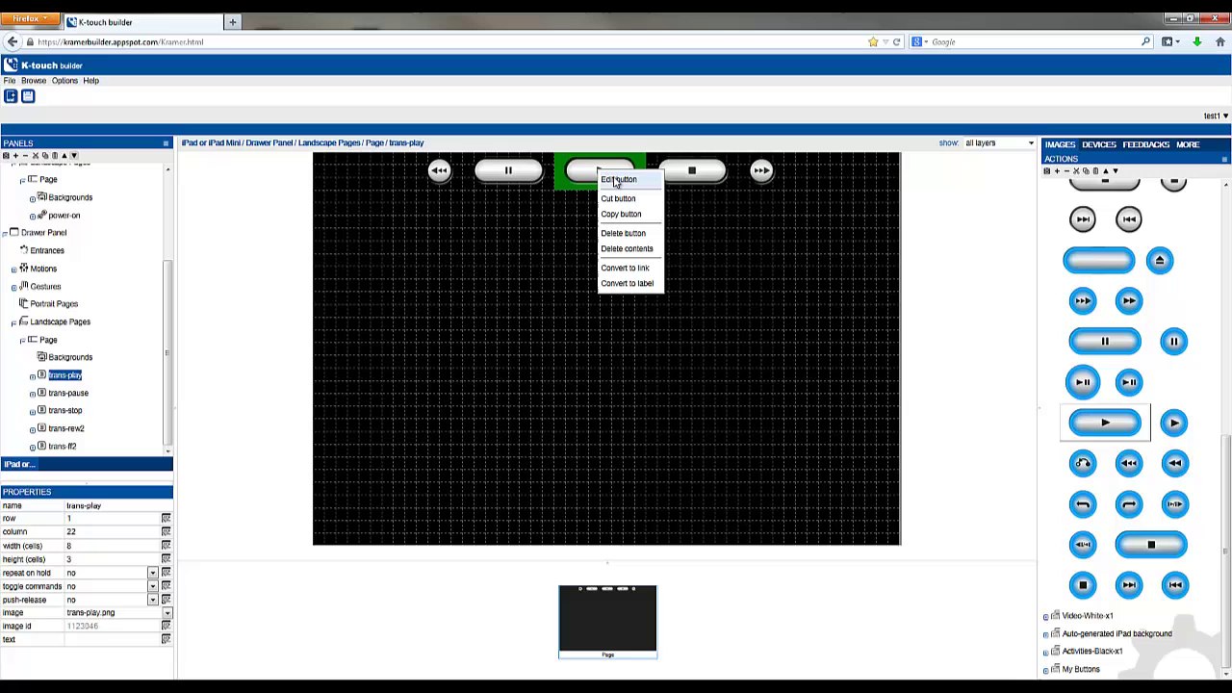
left_click(616, 181)
left_click_drag(1086, 424, 573, 279)
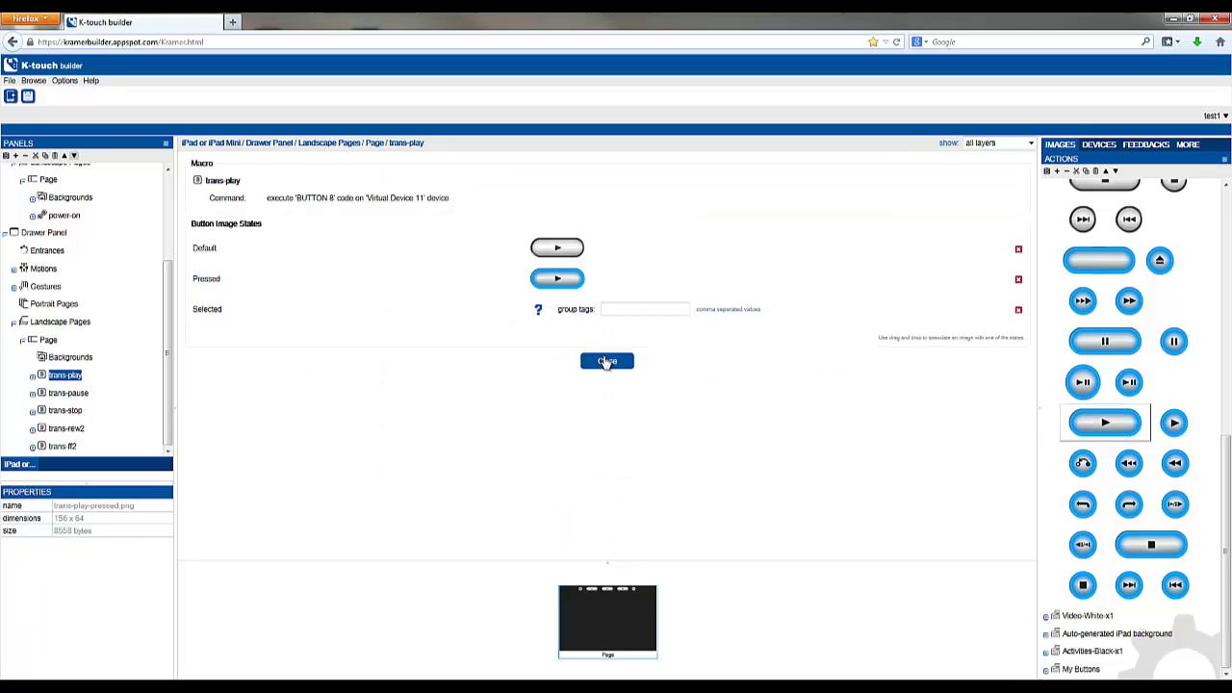
left_click(606, 362)
Set the blue stop and fast-forward images as trans-stop and trans-ff2 pressed states
right_click(697, 181)
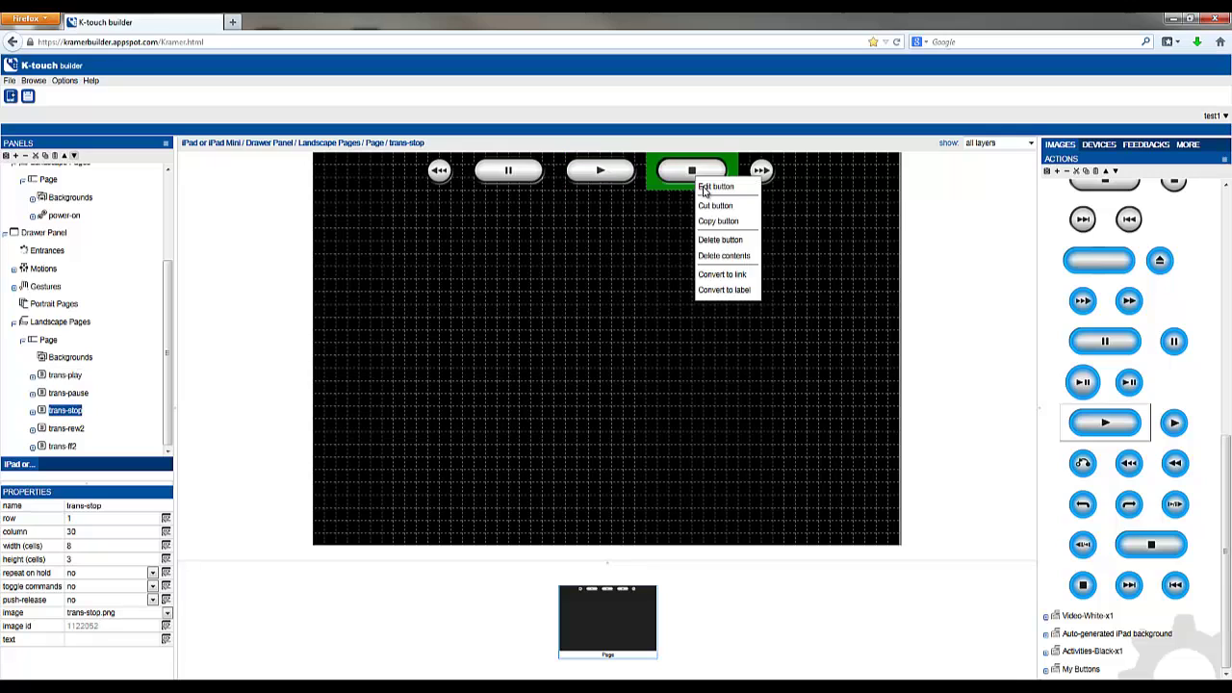
left_click(711, 191)
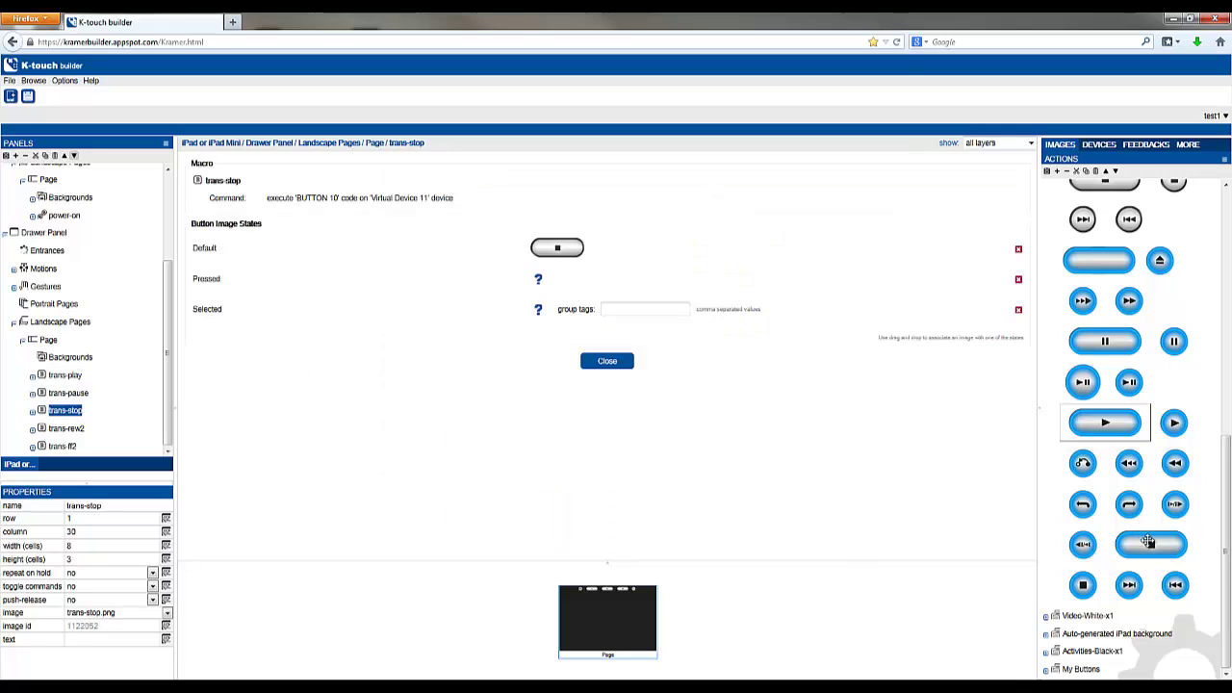
left_click_drag(1151, 545, 559, 279)
left_click(606, 361)
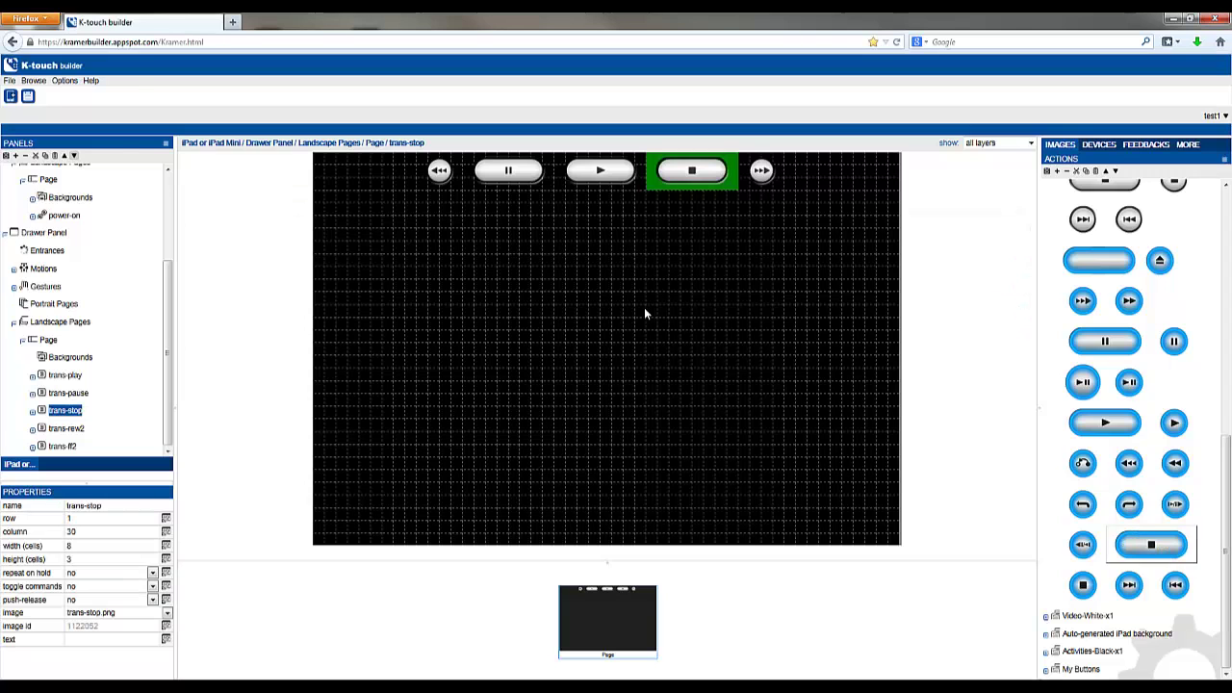
right_click(761, 174)
left_click(776, 187)
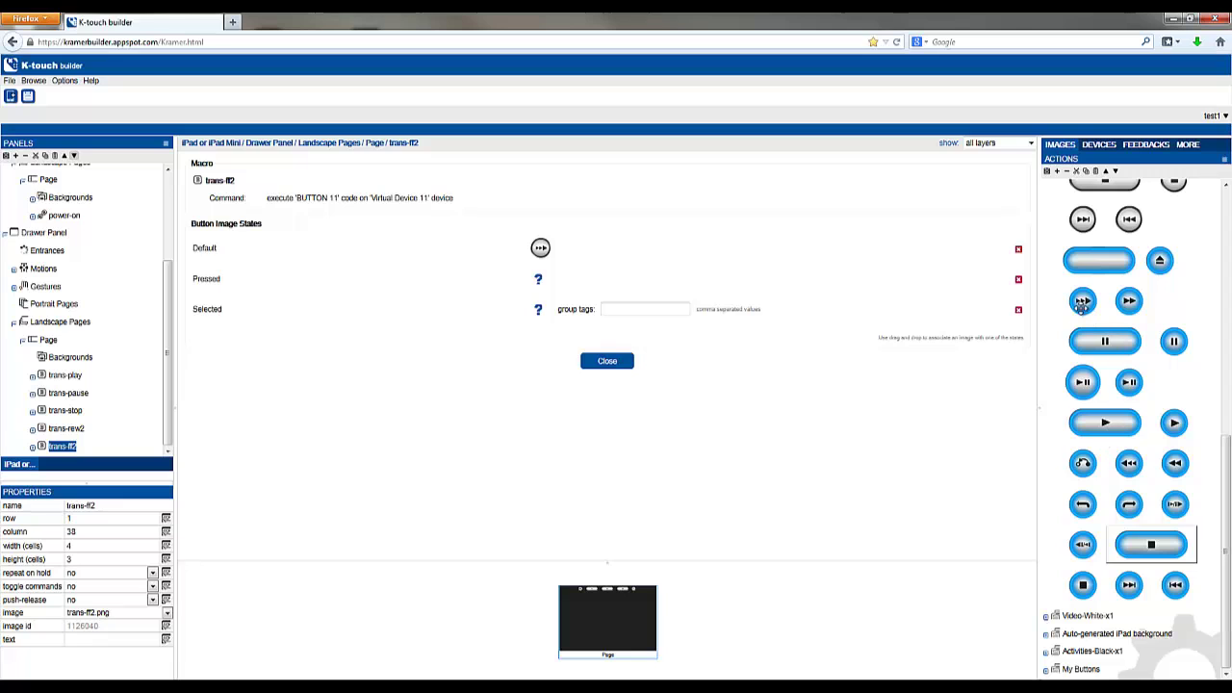
left_click_drag(1083, 300, 582, 286)
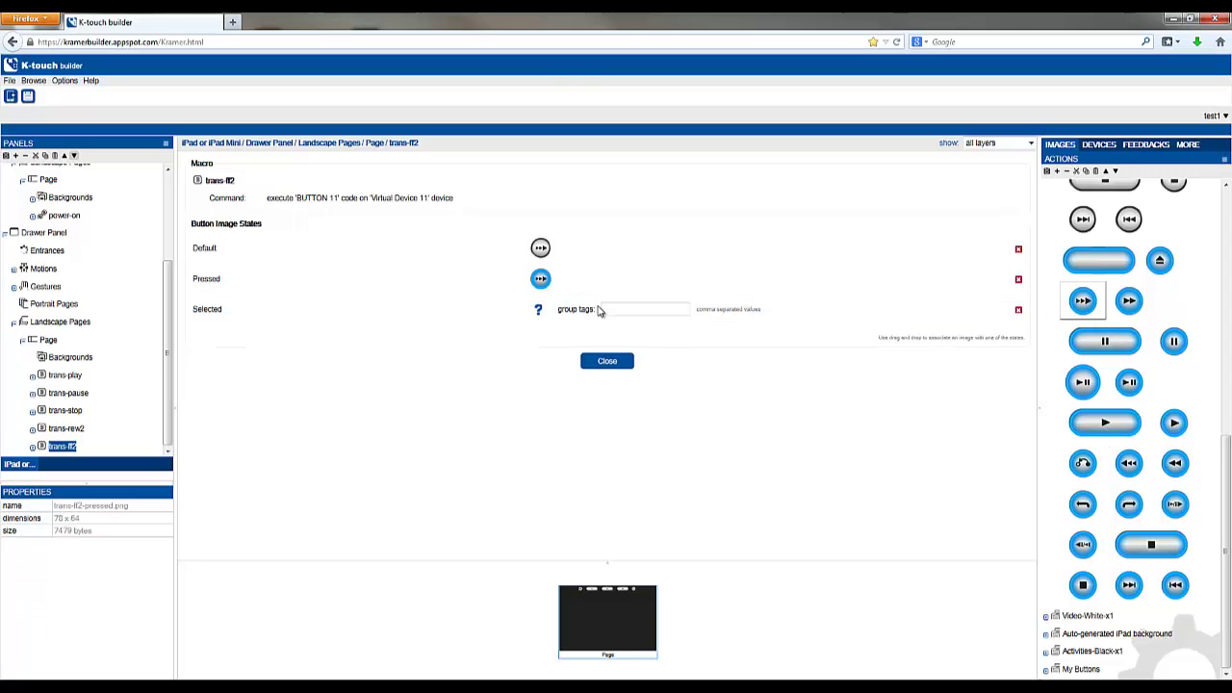
left_click(613, 364)
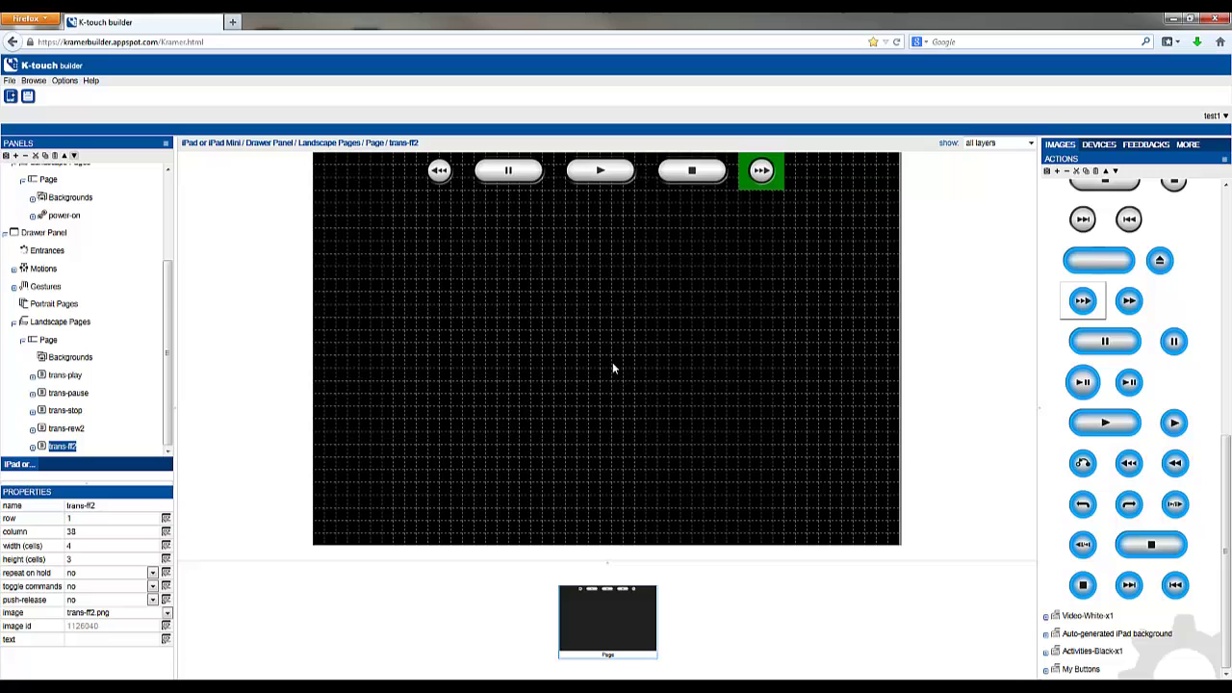
left_click_drag(168, 318, 168, 209)
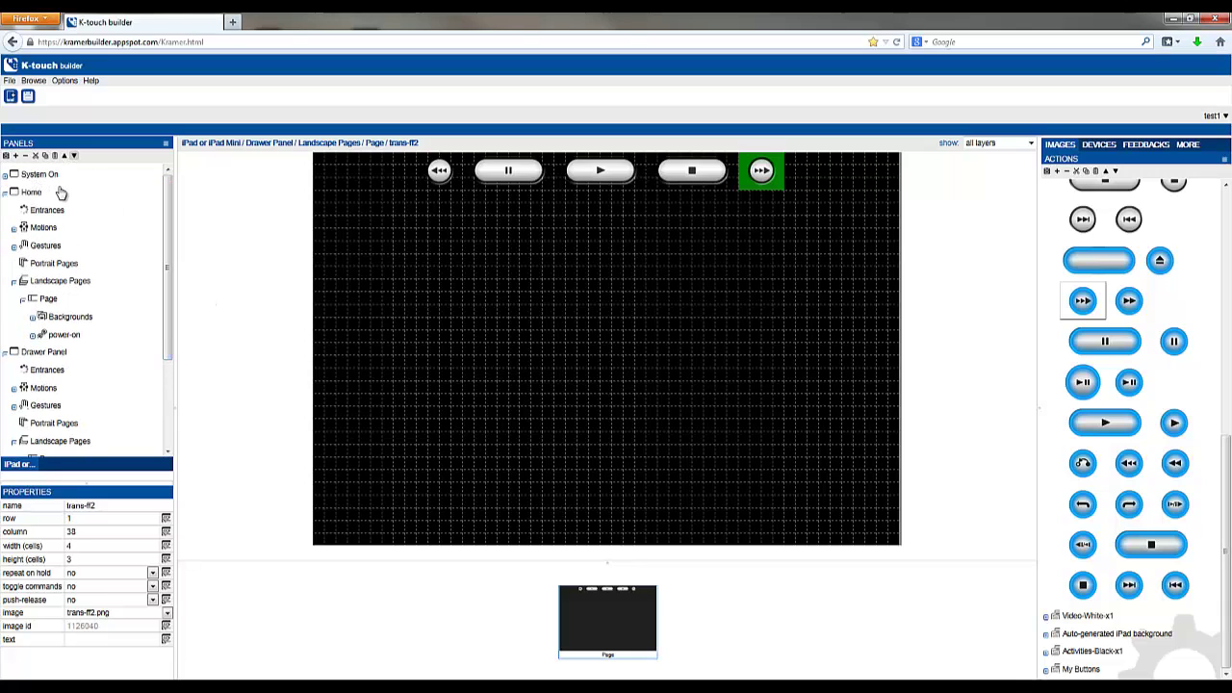
Save the panels from the System On landscape page
left_click(47, 176)
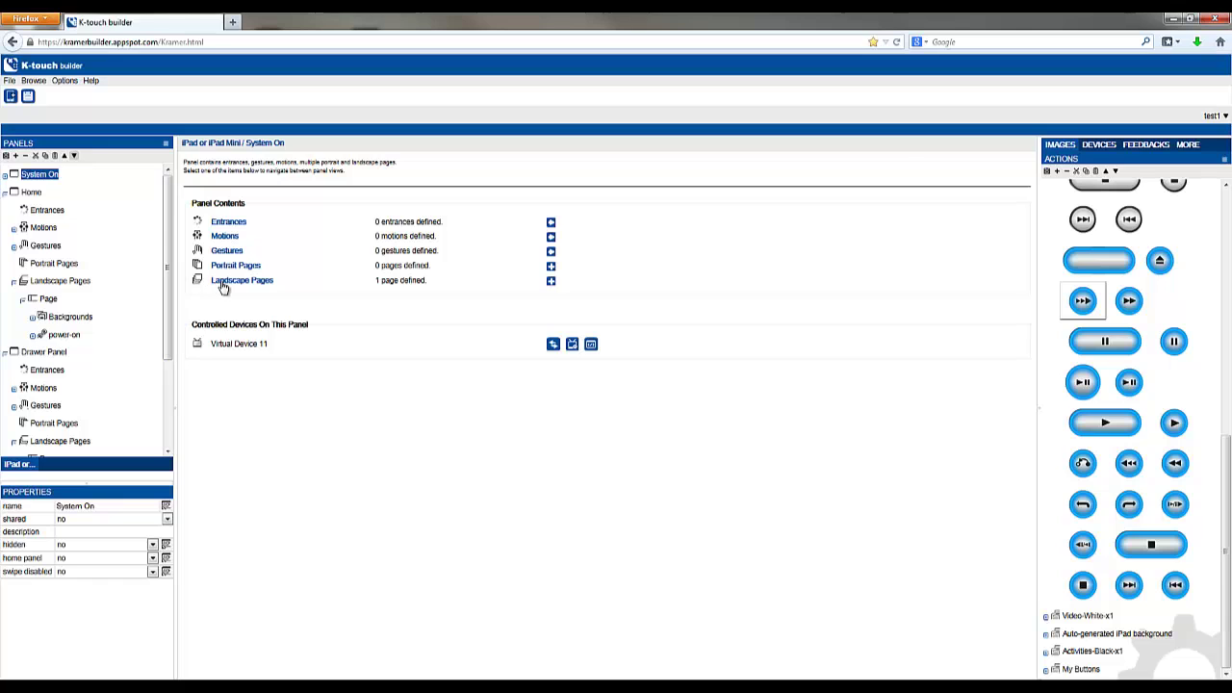
left_click(222, 285)
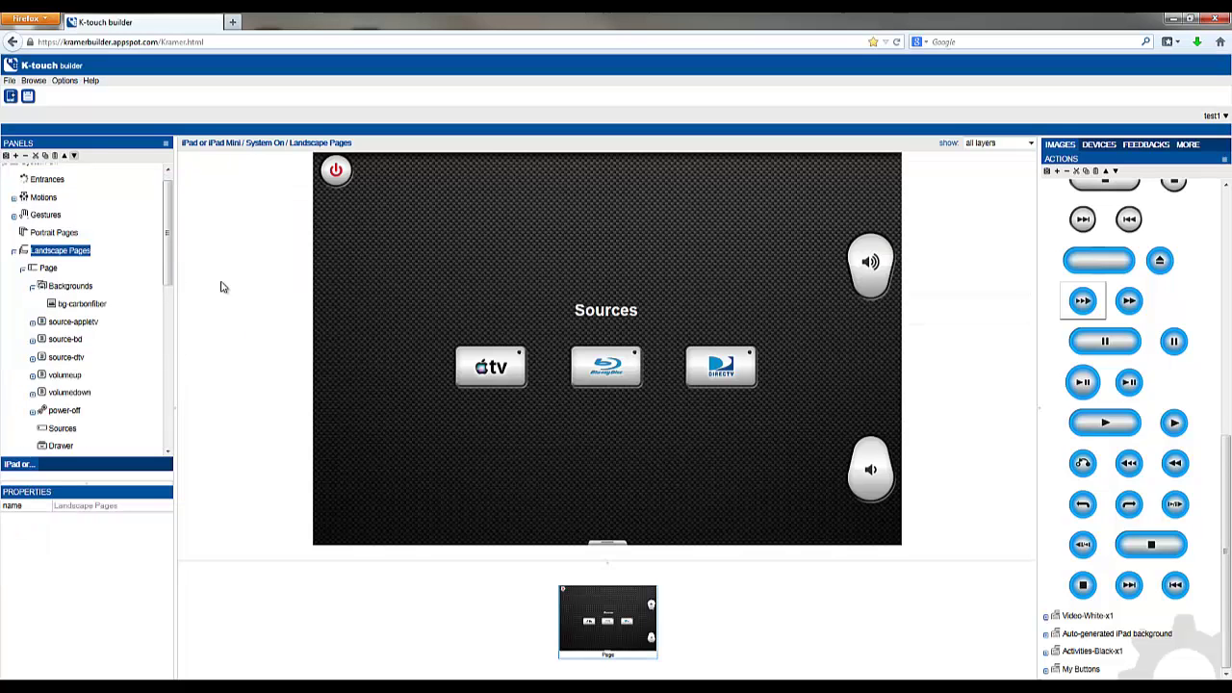
left_click(28, 97)
Download a project backup .krl file via File > Backup
left_click(9, 81)
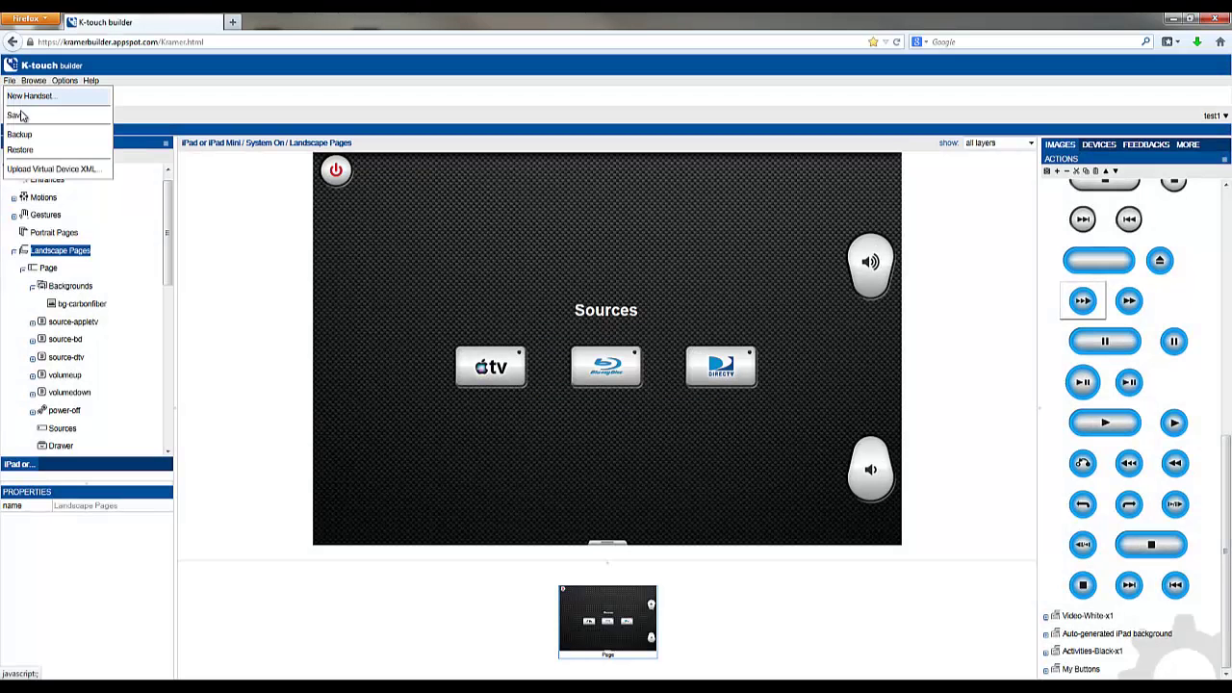
left_click(18, 131)
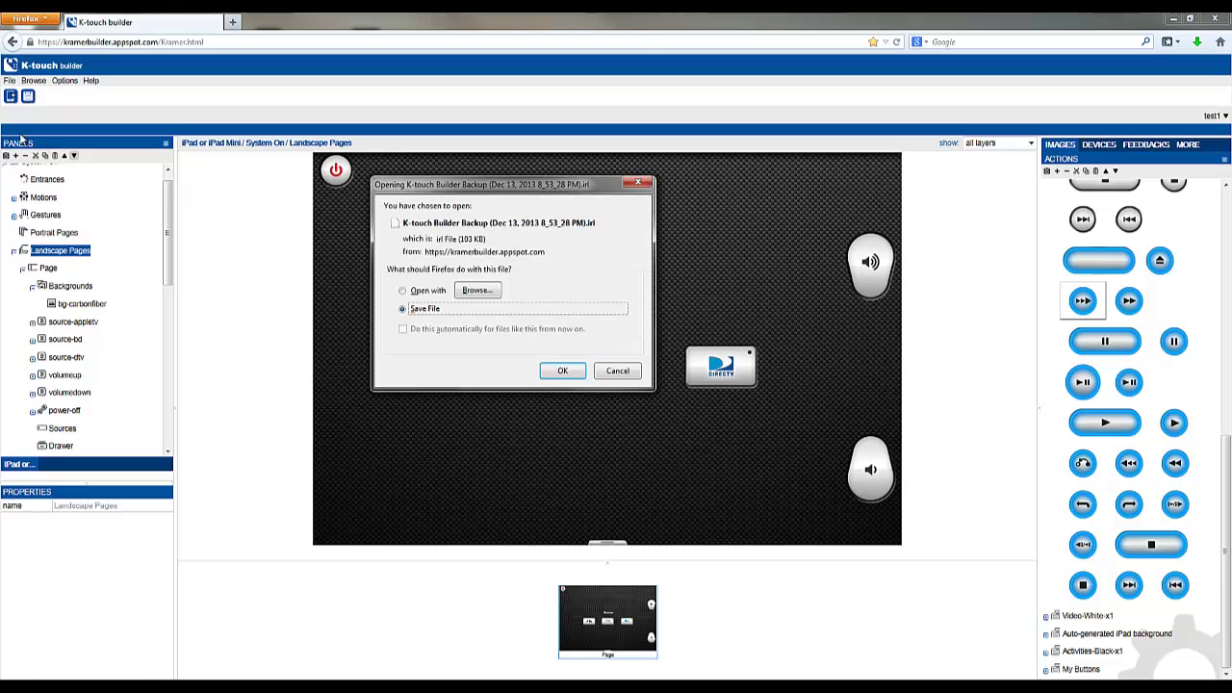
left_click(558, 371)
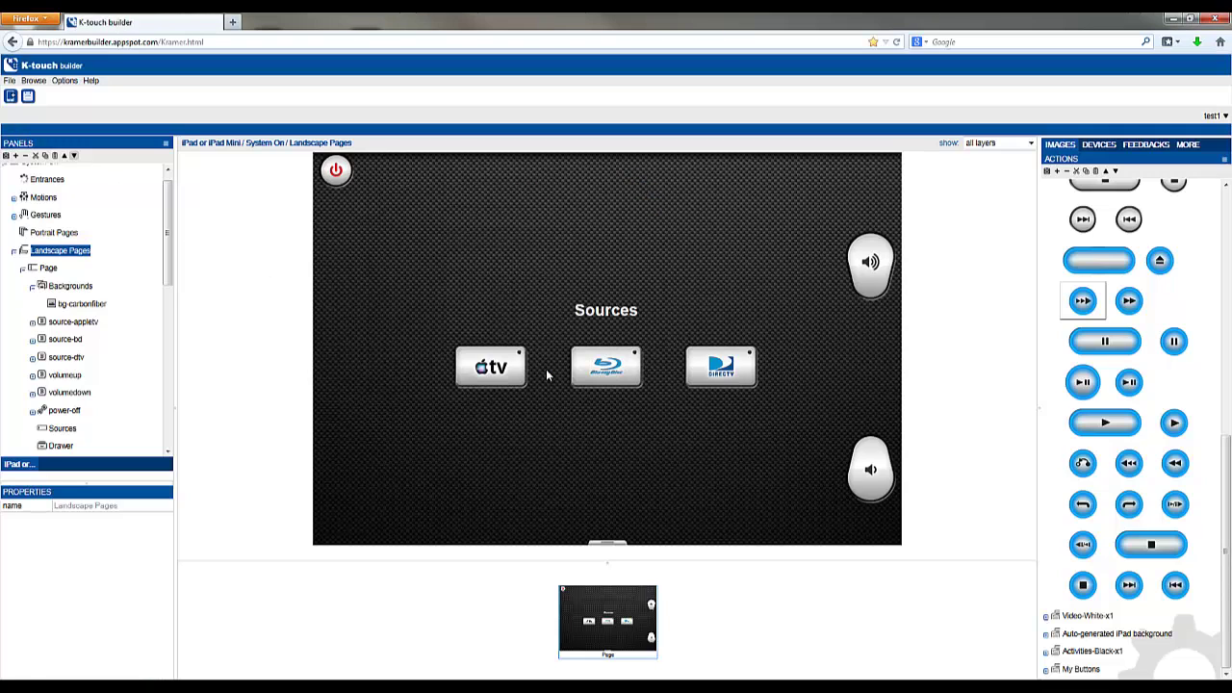